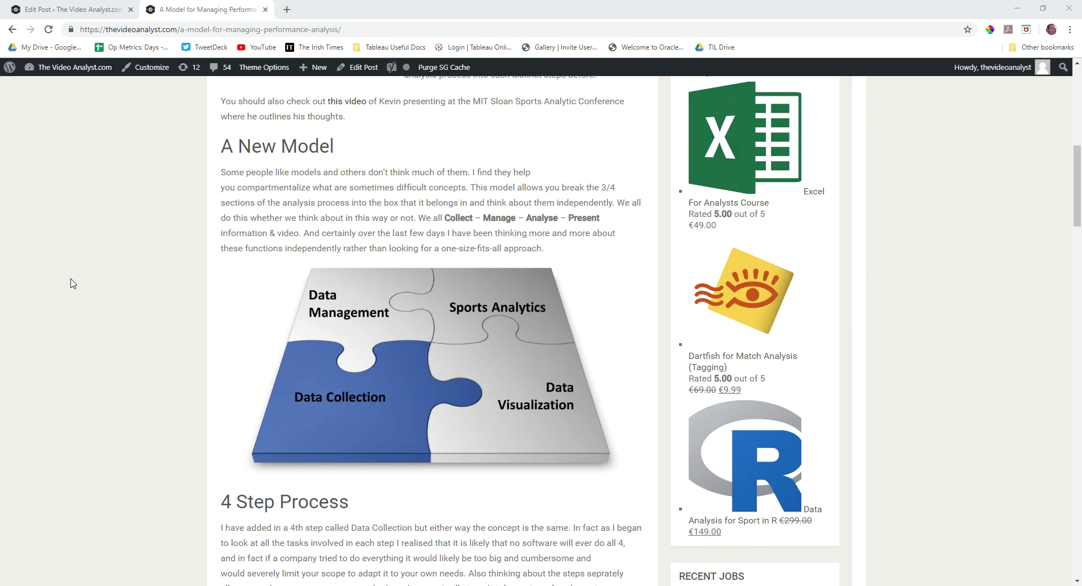
Scroll through the A Model for Managing Performance Analysis article and its jigsaw diagram.
{"action": "scroll", "coordinate": [281, 285], "scroll_direction": "up", "scroll_amount": 6}
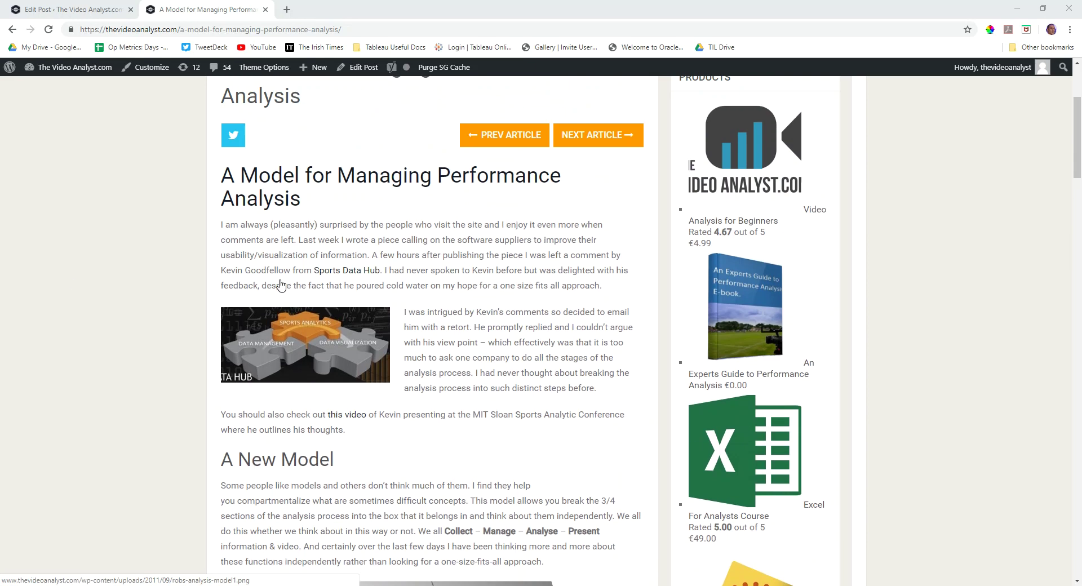
{"action": "scroll", "coordinate": [281, 286], "scroll_direction": "down", "scroll_amount": 4}
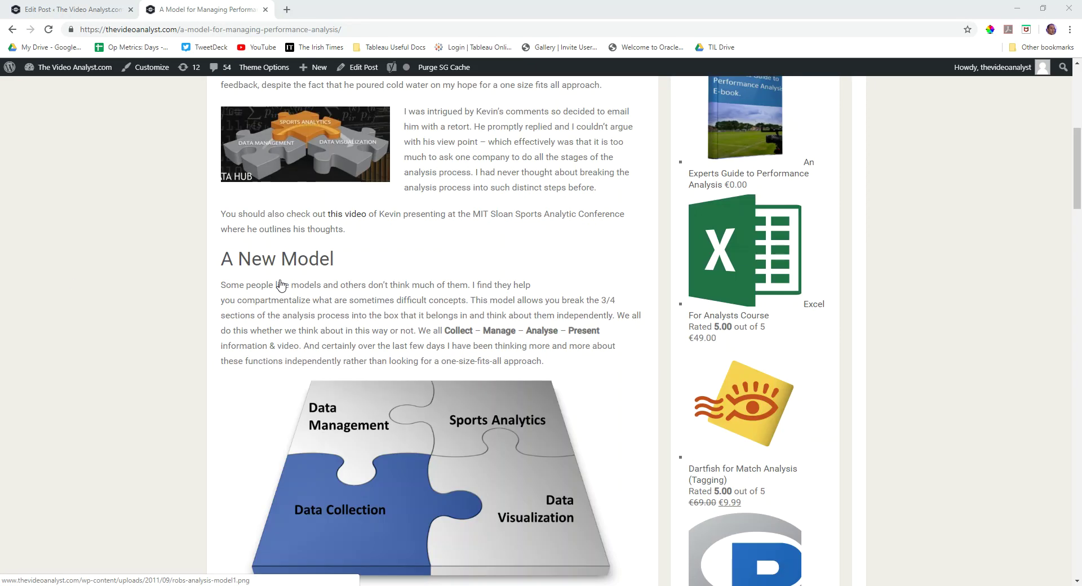
{"action": "scroll", "coordinate": [280, 284], "scroll_direction": "down", "scroll_amount": 2}
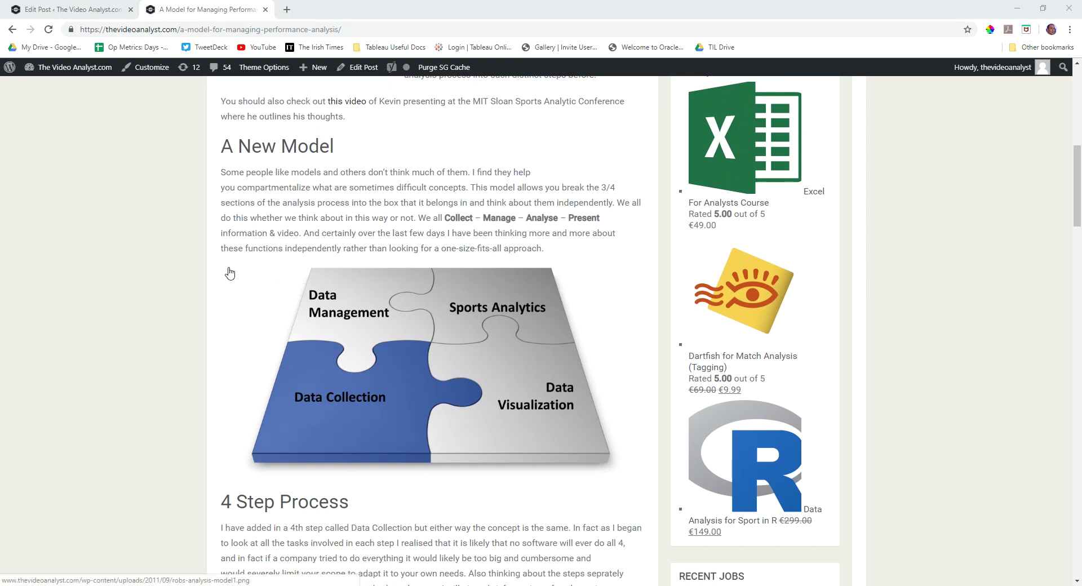
{"action": "scroll", "coordinate": [241, 309], "scroll_direction": "down", "scroll_amount": 3}
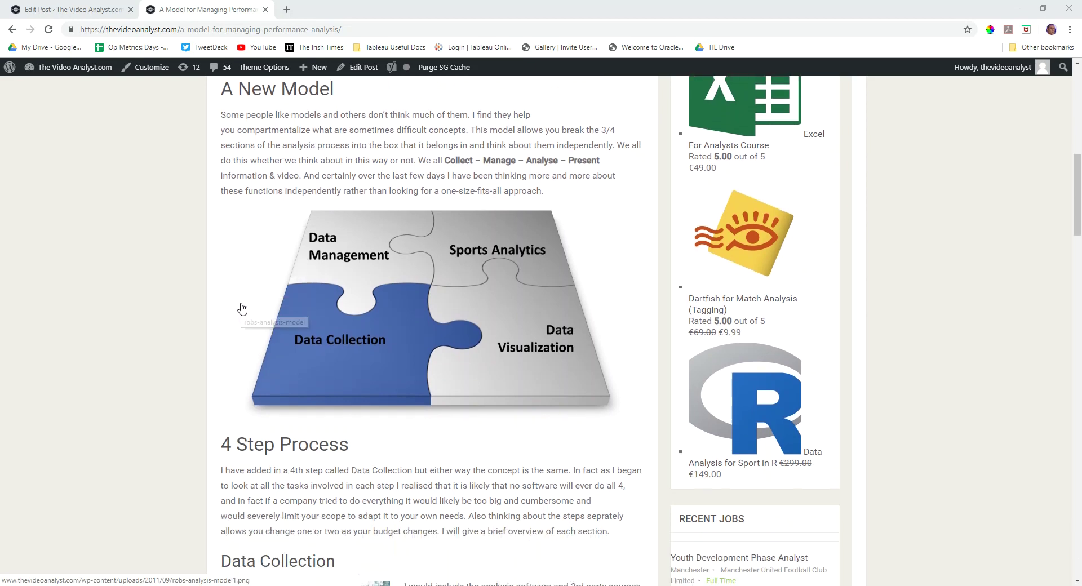
{"action": "scroll", "coordinate": [243, 308], "scroll_direction": "up", "scroll_amount": 5}
{"action": "scroll", "coordinate": [243, 309], "scroll_direction": "down", "scroll_amount": 2}
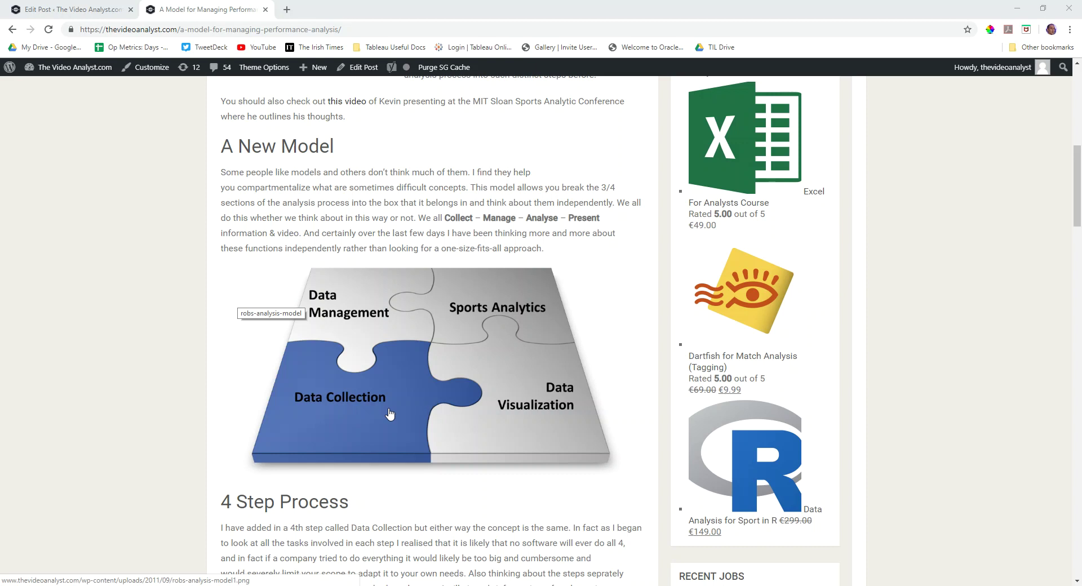
{"action": "scroll", "coordinate": [372, 317], "scroll_direction": "up", "scroll_amount": 5}
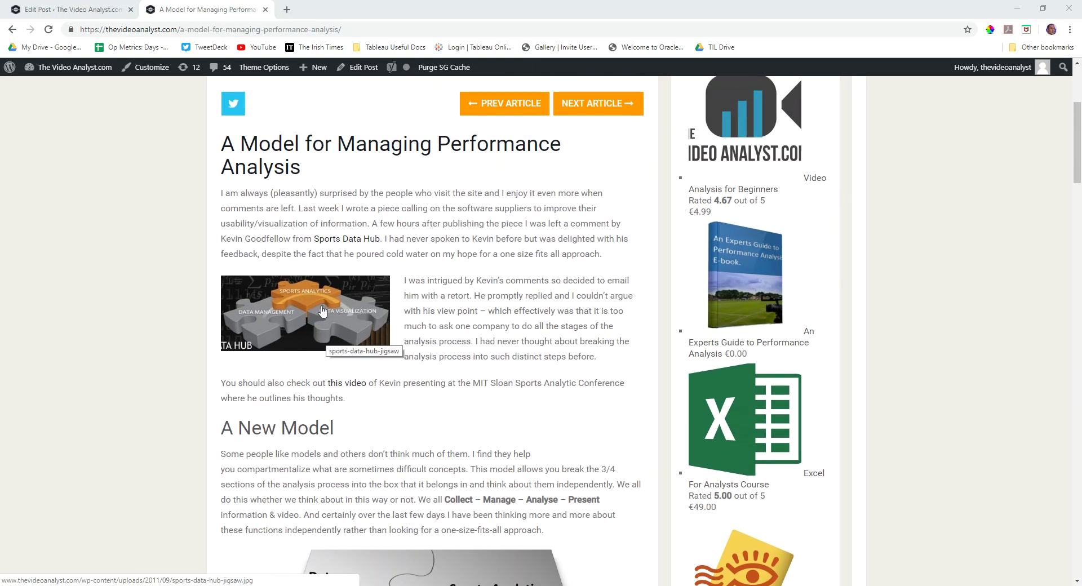
{"action": "scroll", "coordinate": [365, 335], "scroll_direction": "down", "scroll_amount": 5}
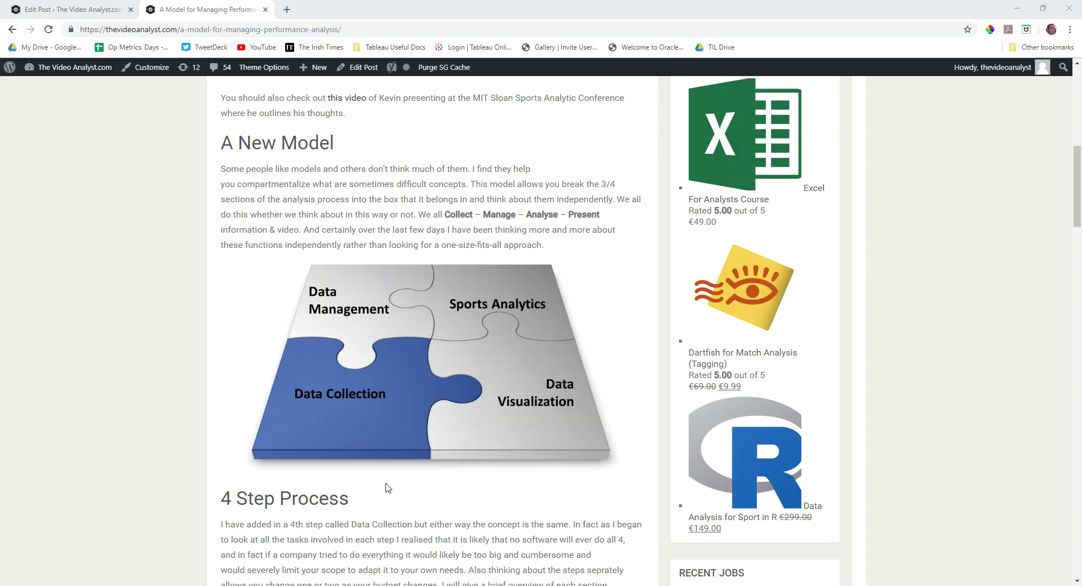
{"action": "scroll", "coordinate": [388, 487], "scroll_direction": "down", "scroll_amount": 3}
{"action": "scroll", "coordinate": [388, 488], "scroll_direction": "up", "scroll_amount": 1}
{"action": "scroll", "coordinate": [388, 488], "scroll_direction": "down", "scroll_amount": 2}
{"action": "scroll", "coordinate": [387, 487], "scroll_direction": "up", "scroll_amount": 3}
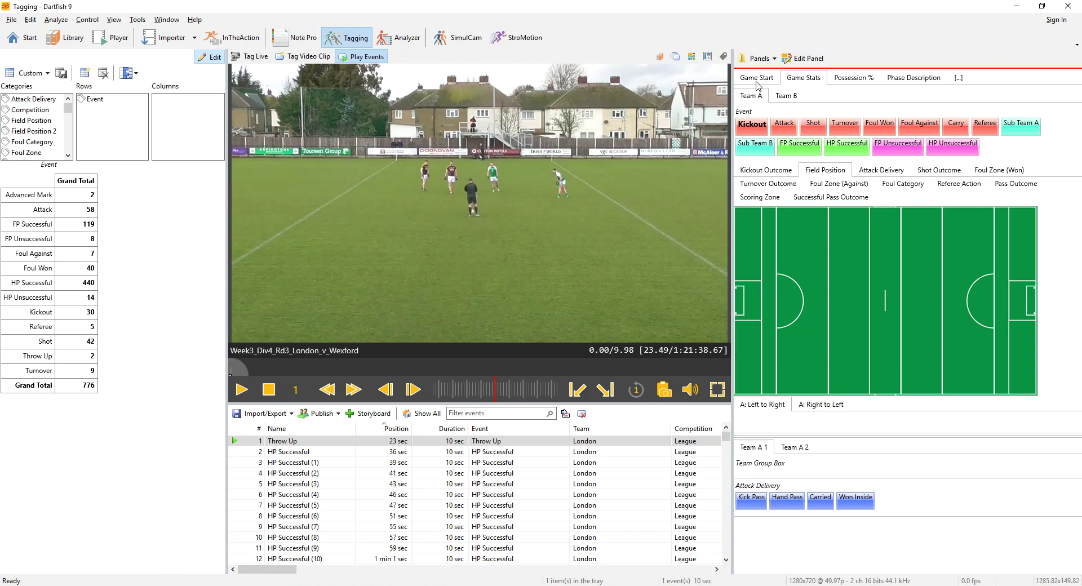
Widen the video area and show the Game Start page with Throw Up, a 0:0 score, and Louth and Meath as teams.
{"action": "left_click_drag", "start_coordinate": [227, 286], "coordinate": [166, 278]}
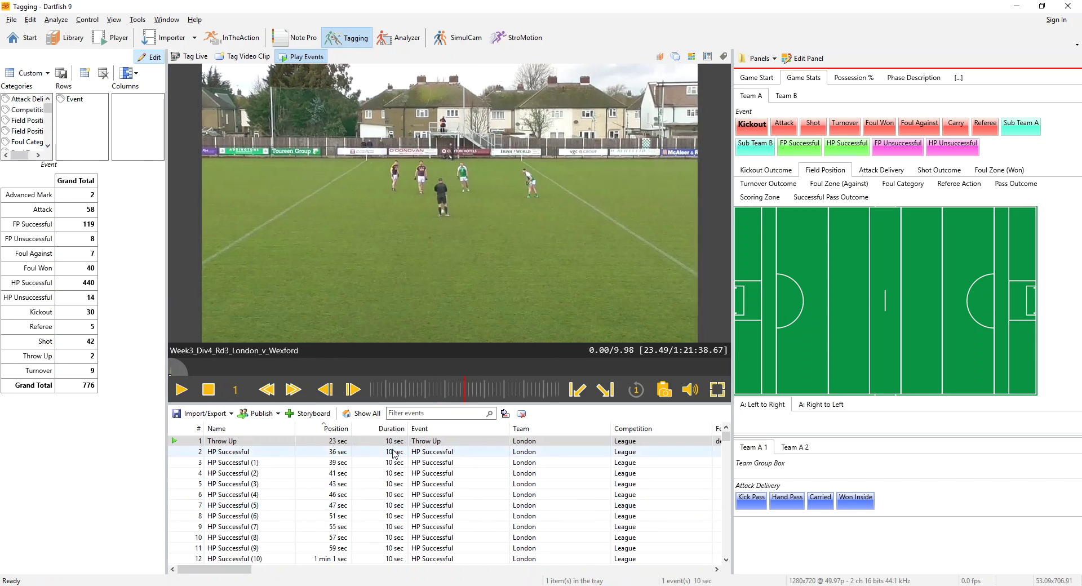
{"action": "left_click_drag", "start_coordinate": [243, 569], "coordinate": [269, 569]}
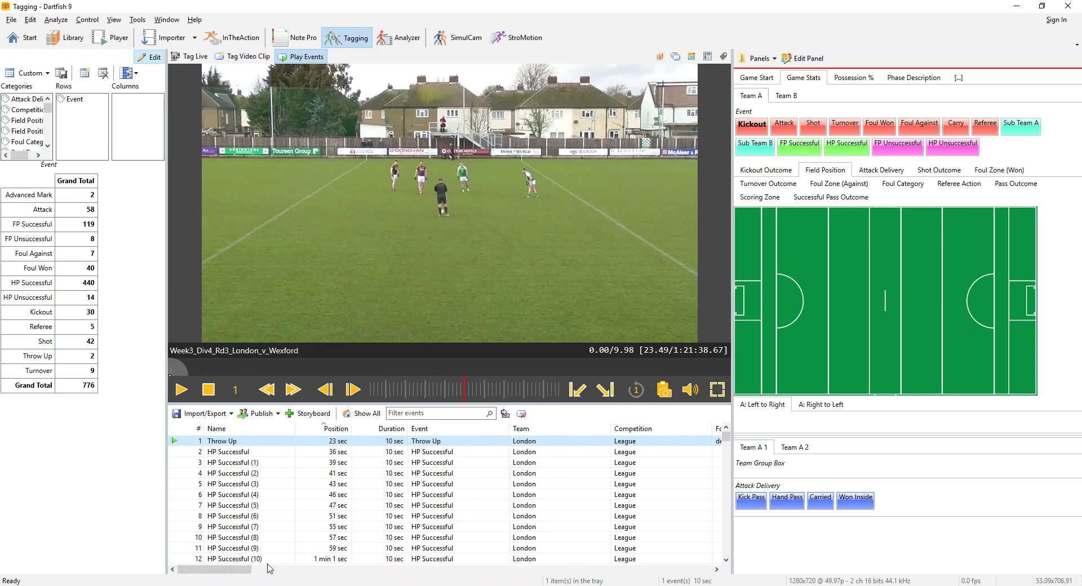
{"action": "left_click", "coordinate": [756, 78]}
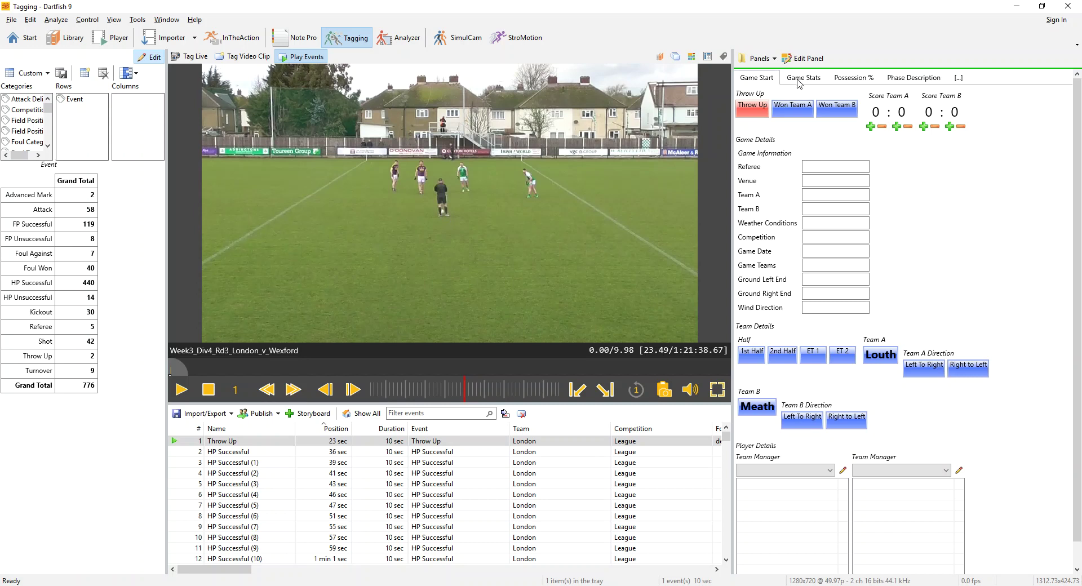
Browse the Kickout Outcome, Attack Delivery and Shot Outcome options, ending on the Field Position pitch.
{"action": "left_click", "coordinate": [801, 81]}
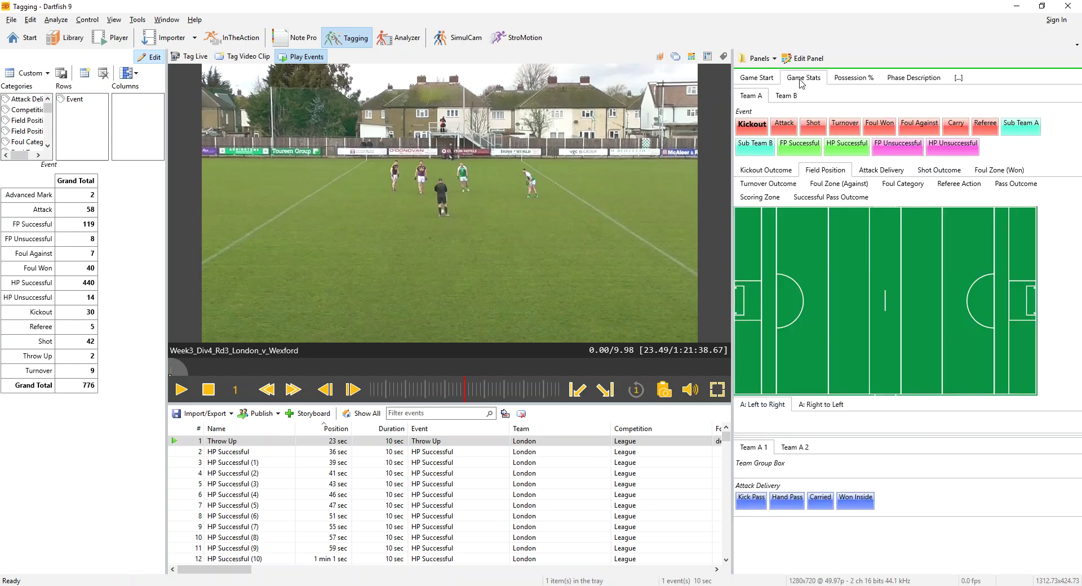
{"action": "left_click", "coordinate": [767, 171]}
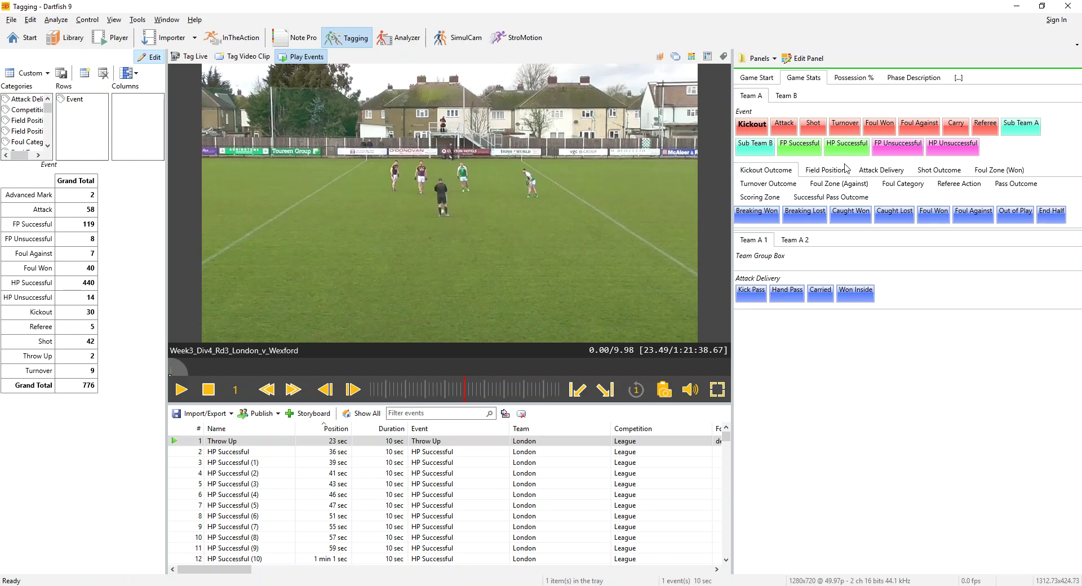
{"action": "left_click", "coordinate": [883, 172]}
{"action": "left_click", "coordinate": [918, 176]}
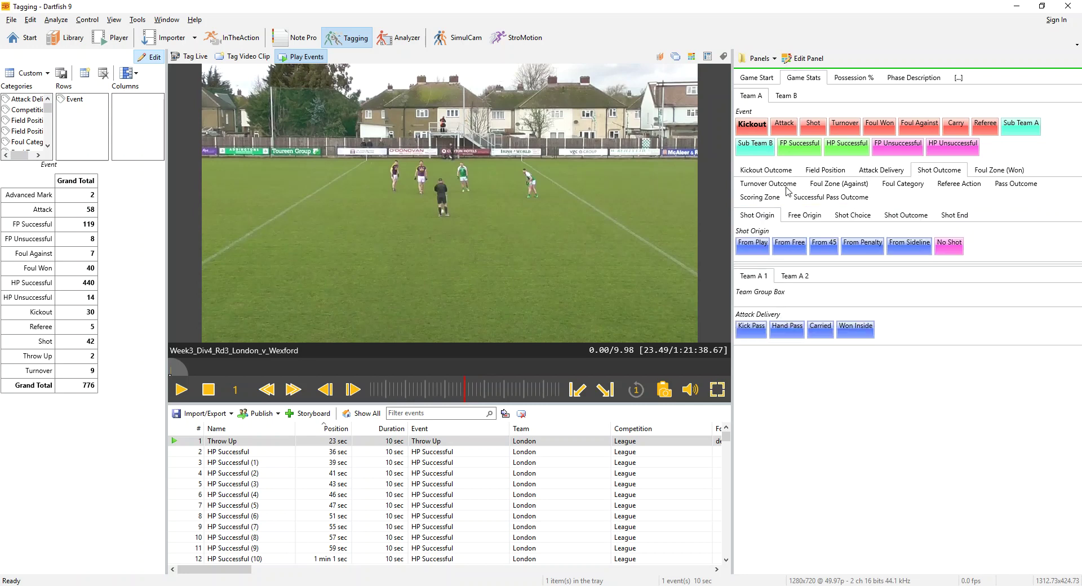
{"action": "left_click", "coordinate": [825, 172]}
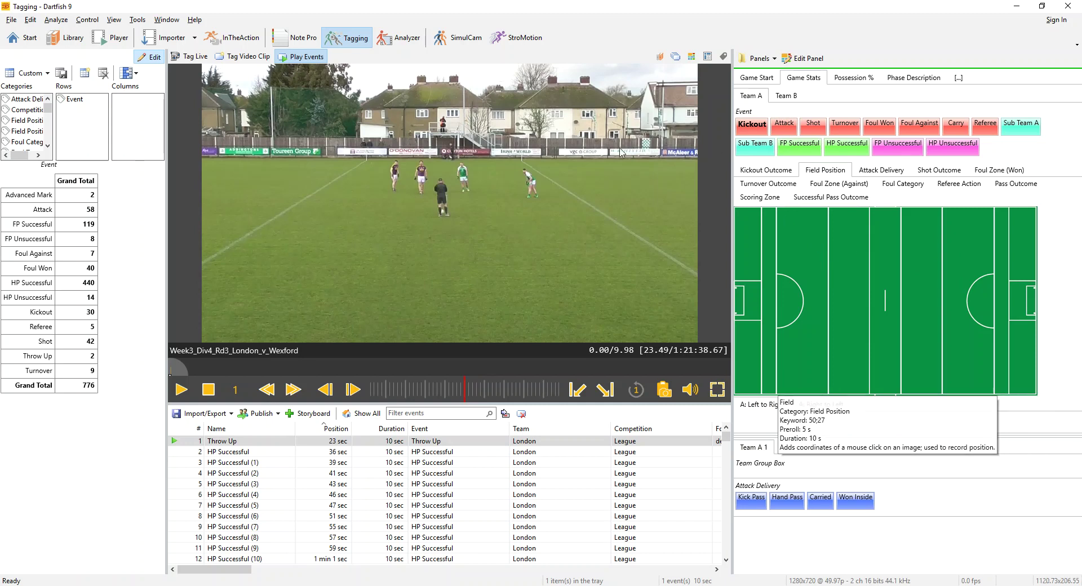
Review the Import/Export event options, then cue the video to the HP Successful (2) and (4) clips.
{"action": "left_click", "coordinate": [228, 414]}
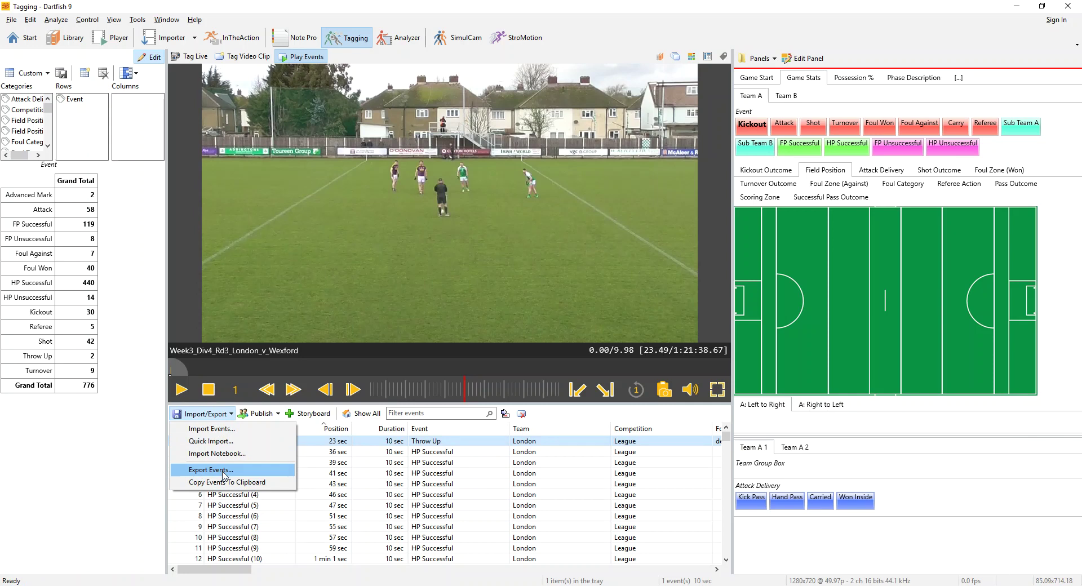
{"action": "left_click", "coordinate": [113, 516]}
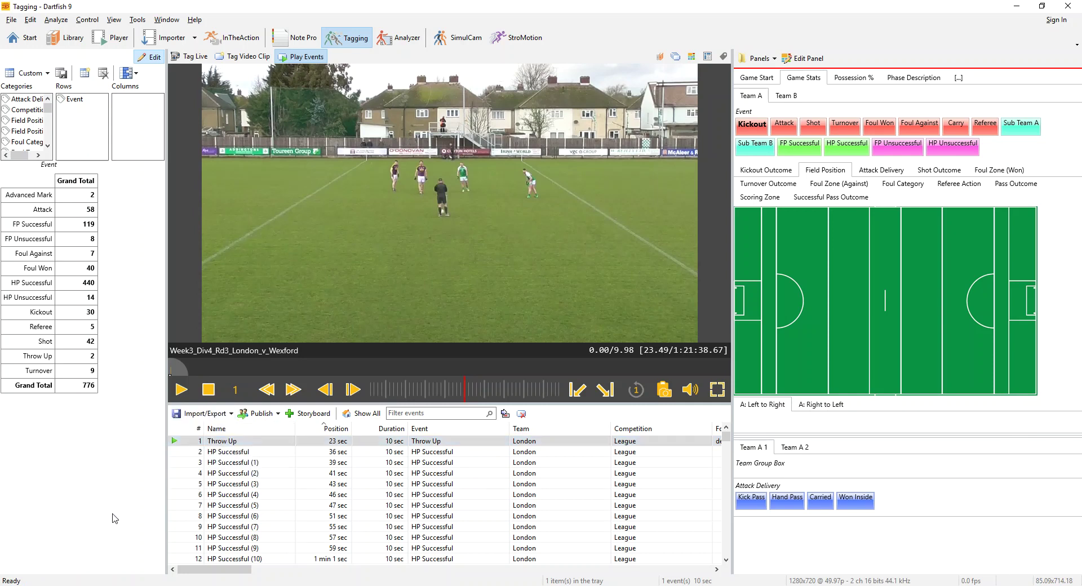
{"action": "left_click", "coordinate": [87, 585]}
{"action": "left_click", "coordinate": [285, 473]}
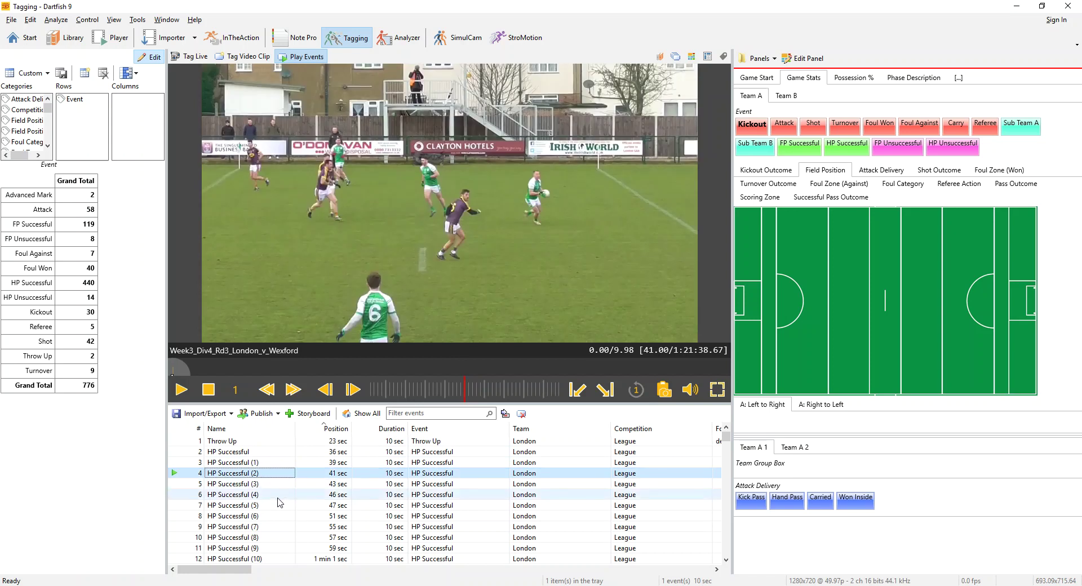
{"action": "left_click", "coordinate": [278, 495]}
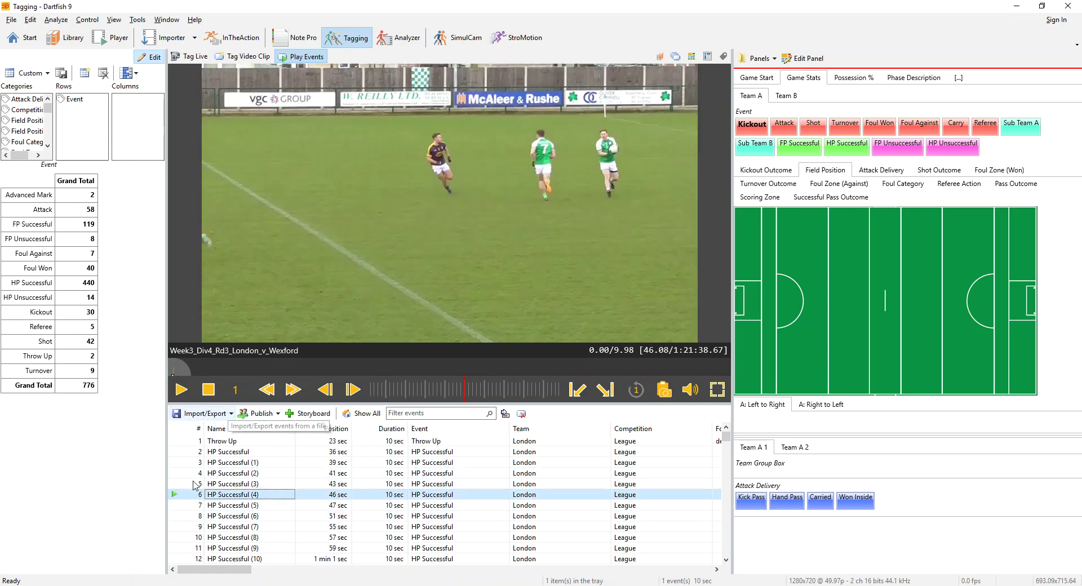
Browse the Gaelic_Stats share down to the raw 2011 championship CSV files.
{"action": "mouse_move", "coordinate": [122, 585]}
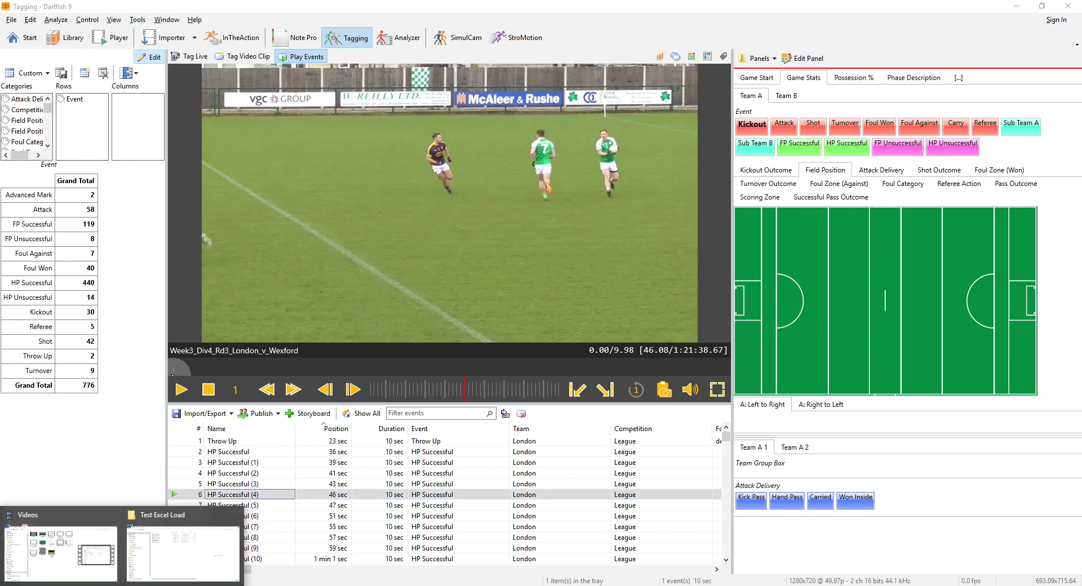
{"action": "left_click", "coordinate": [181, 549]}
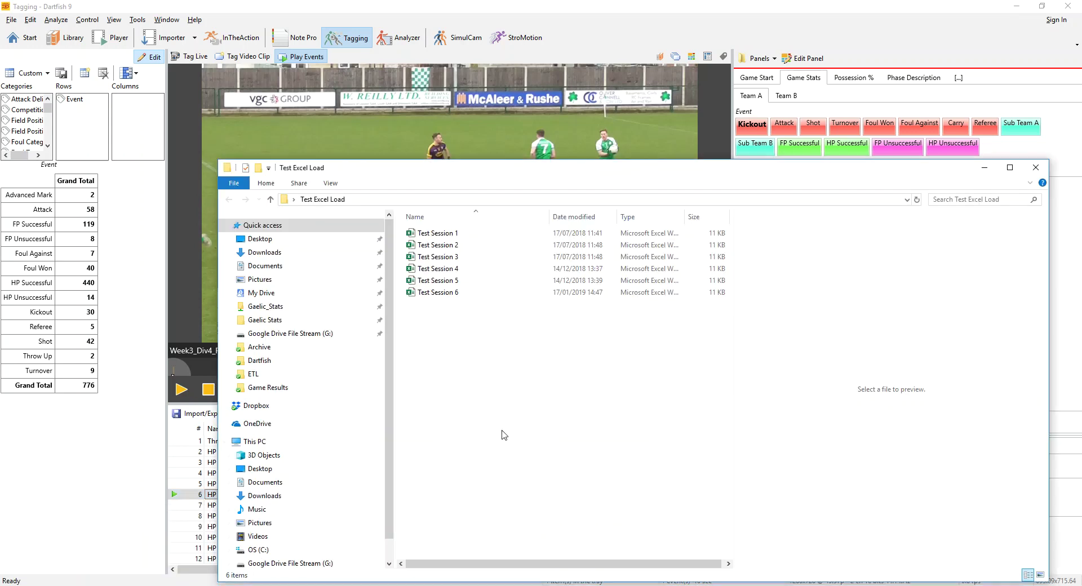
{"action": "left_click", "coordinate": [270, 308]}
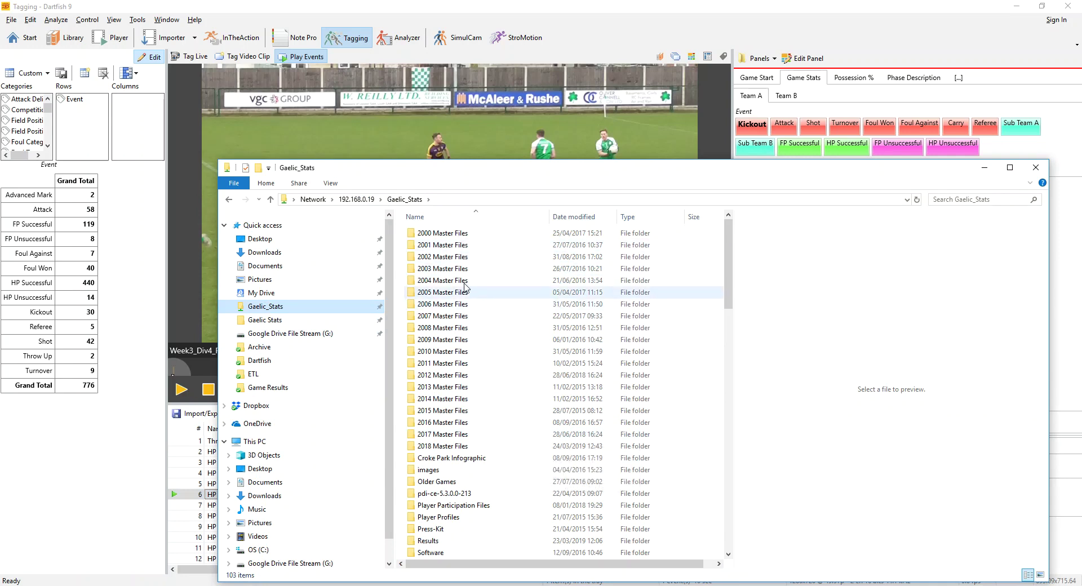
{"action": "double_click", "coordinate": [440, 366]}
{"action": "double_click", "coordinate": [453, 233]}
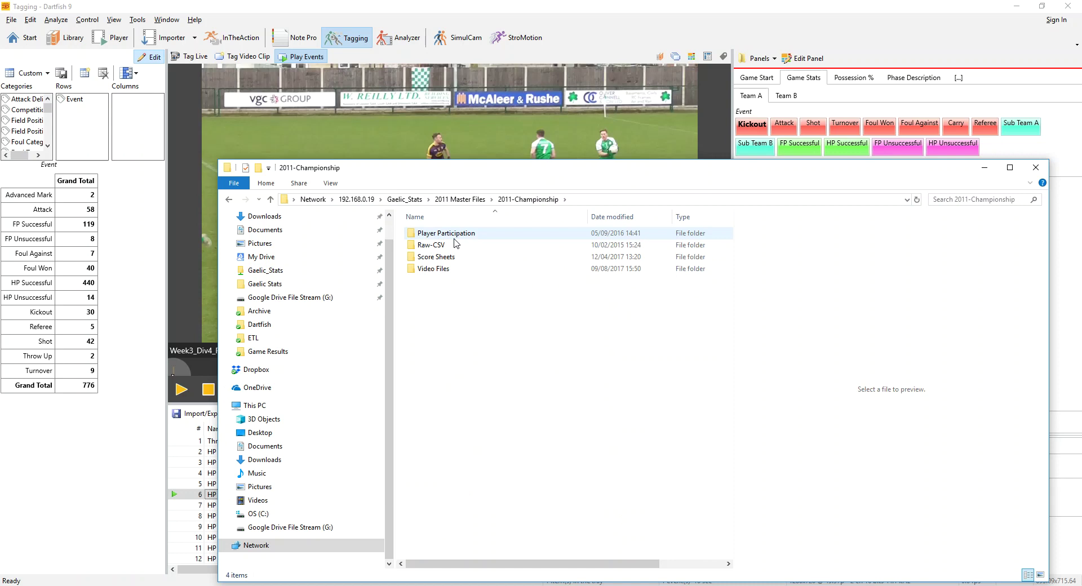
{"action": "double_click", "coordinate": [455, 244]}
{"action": "scroll", "coordinate": [500, 284], "scroll_direction": "down", "scroll_amount": 1}
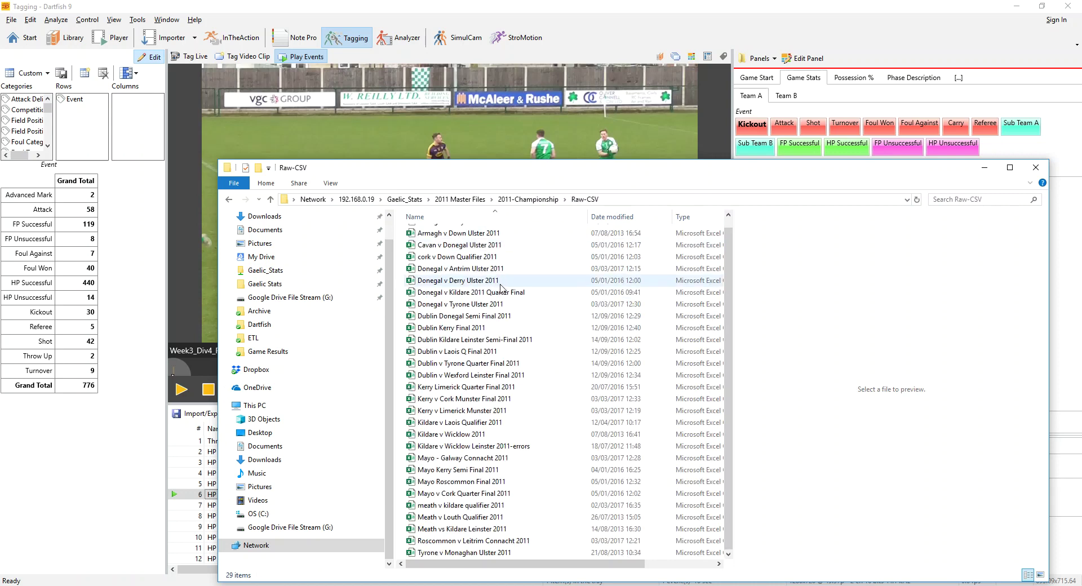
{"action": "scroll", "coordinate": [504, 331], "scroll_direction": "up", "scroll_amount": 1}
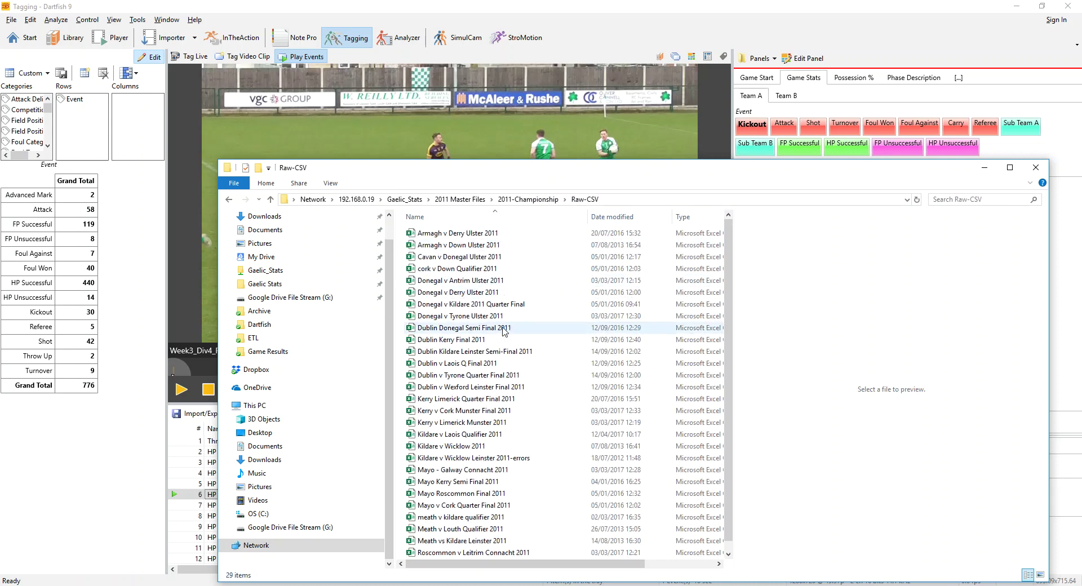
{"action": "scroll", "coordinate": [504, 331], "scroll_direction": "down", "scroll_amount": 1}
{"action": "scroll", "coordinate": [504, 332], "scroll_direction": "up", "scroll_amount": 1}
Open the 2018 Master Files > Football > Championship 2018 > CSV folder of match exports.
{"action": "left_click", "coordinate": [414, 202]}
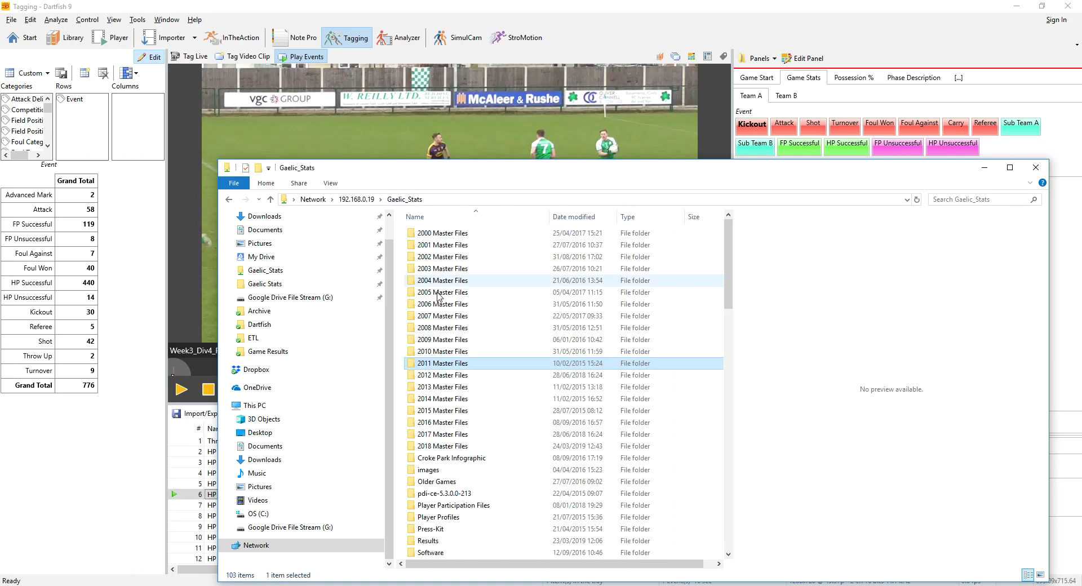
{"action": "left_click", "coordinate": [443, 447]}
{"action": "double_click", "coordinate": [442, 447]}
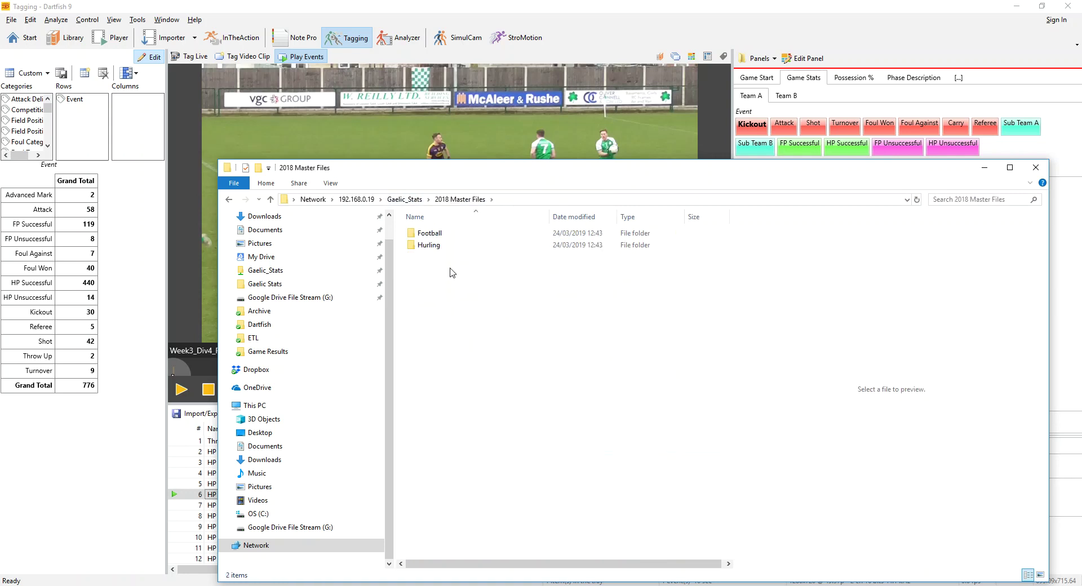
{"action": "double_click", "coordinate": [432, 234]}
{"action": "double_click", "coordinate": [433, 234]}
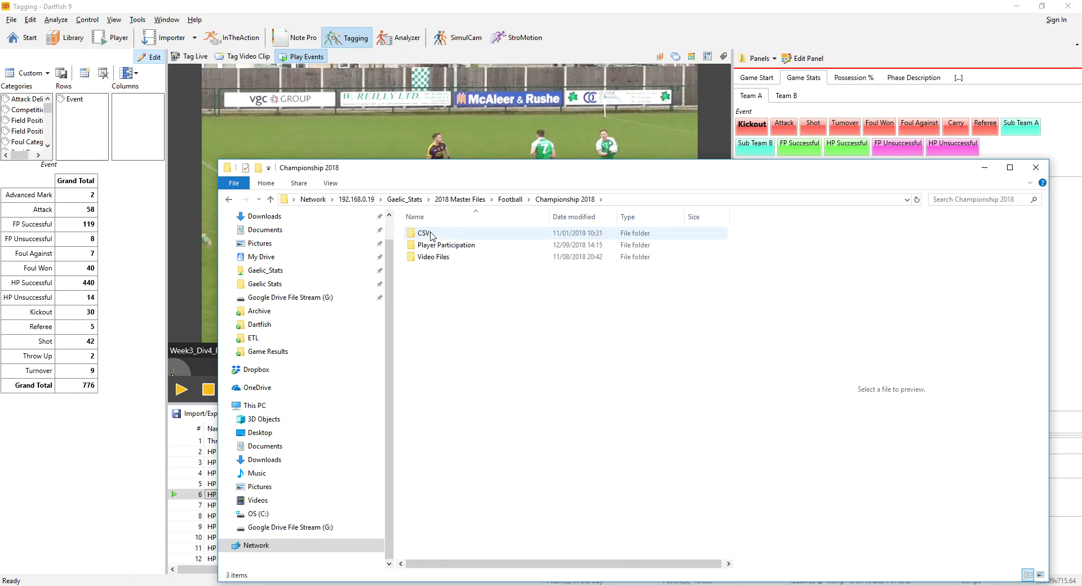
{"action": "double_click", "coordinate": [429, 234]}
{"action": "scroll", "coordinate": [490, 299], "scroll_direction": "down", "scroll_amount": 3}
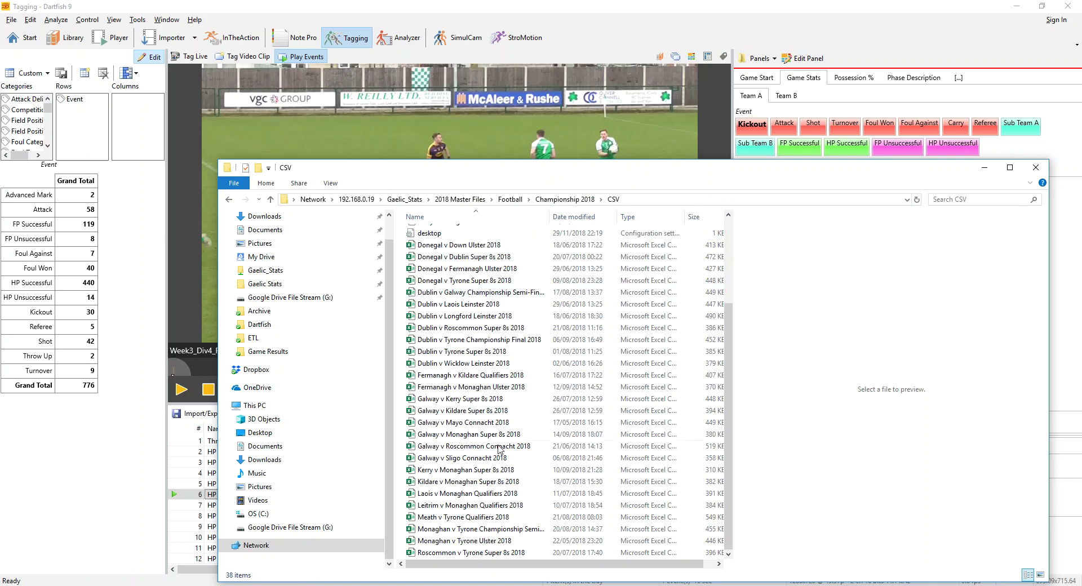
{"action": "scroll", "coordinate": [502, 448], "scroll_direction": "up", "scroll_amount": 4}
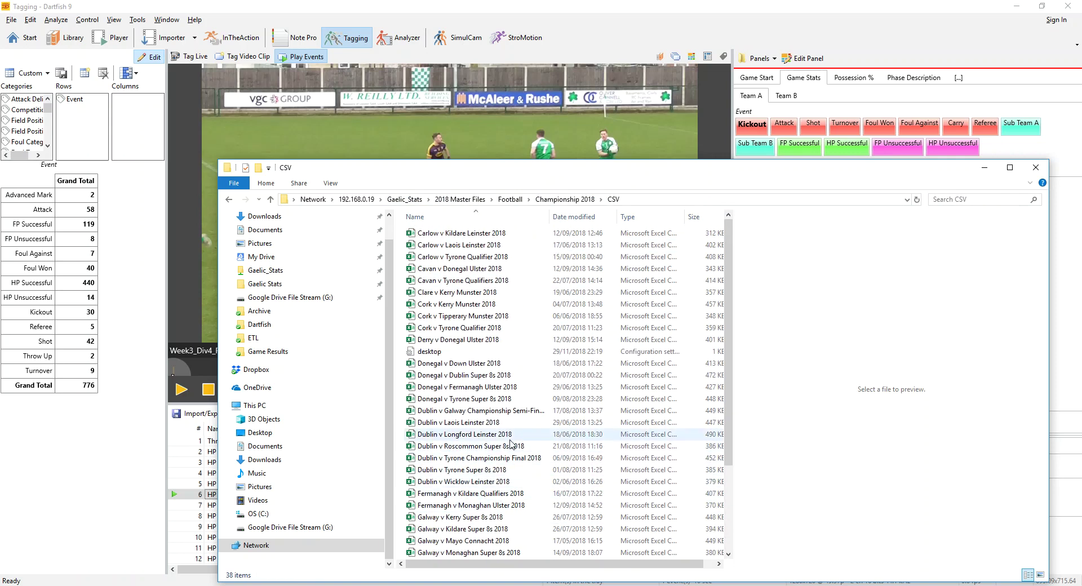
Return to the 2018 Master Files folder containing Football and Hurling.
{"action": "left_click", "coordinate": [511, 200]}
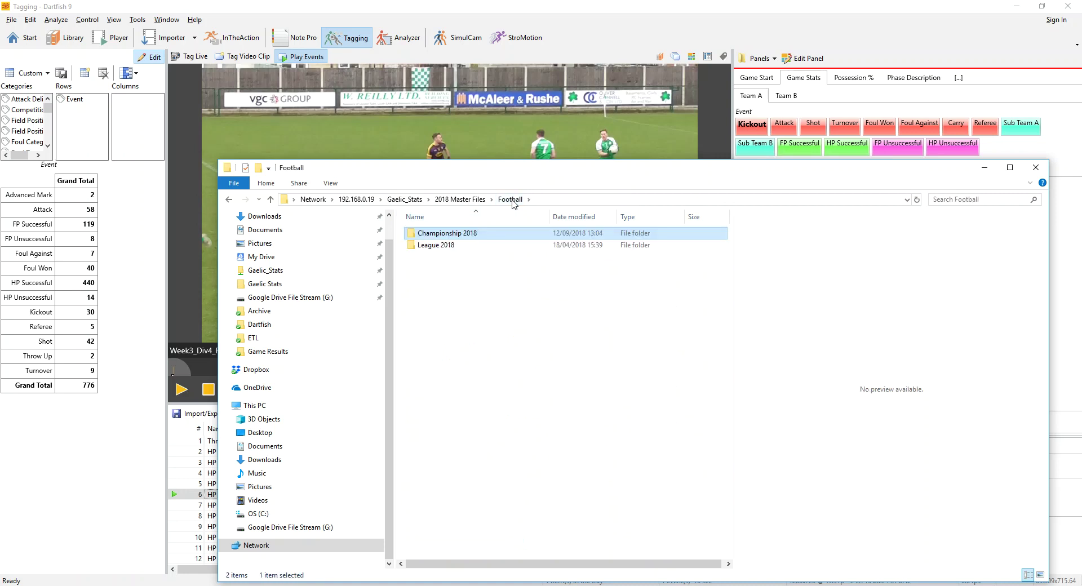
{"action": "left_click", "coordinate": [472, 201]}
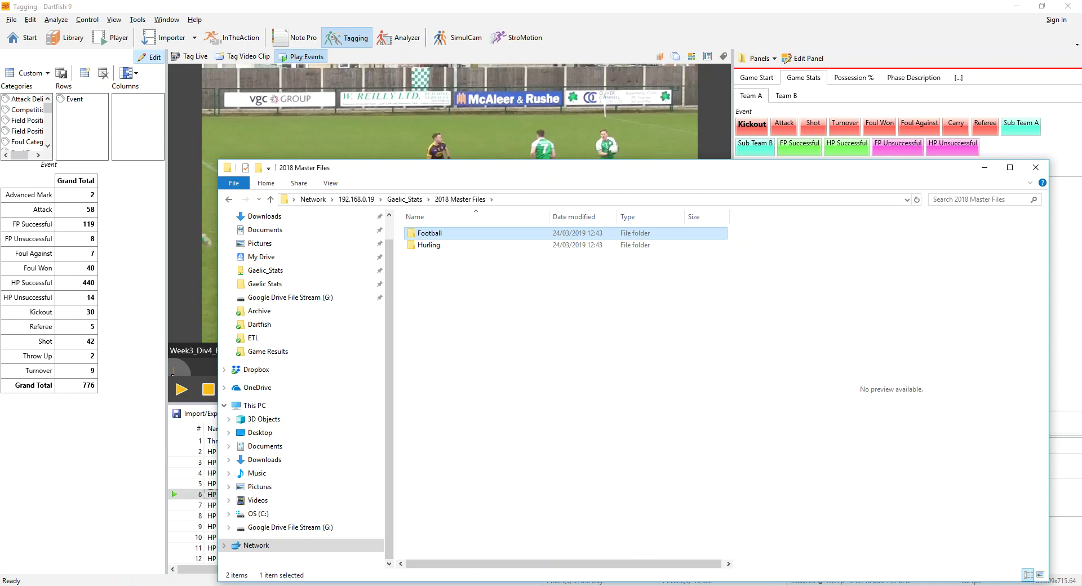
{"action": "mouse_move", "coordinate": [290, 584]}
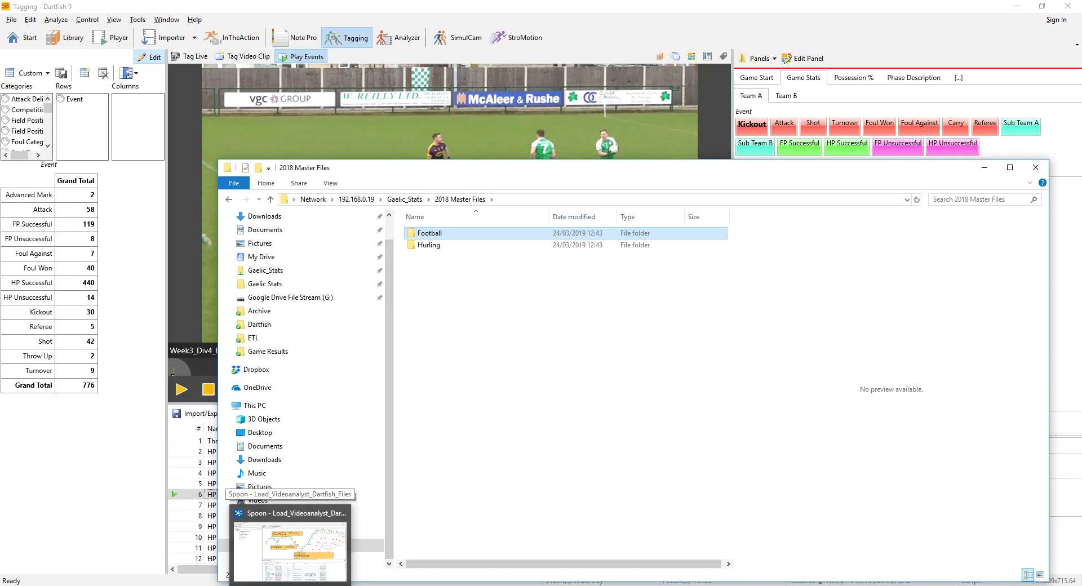
{"action": "left_click", "coordinate": [291, 549]}
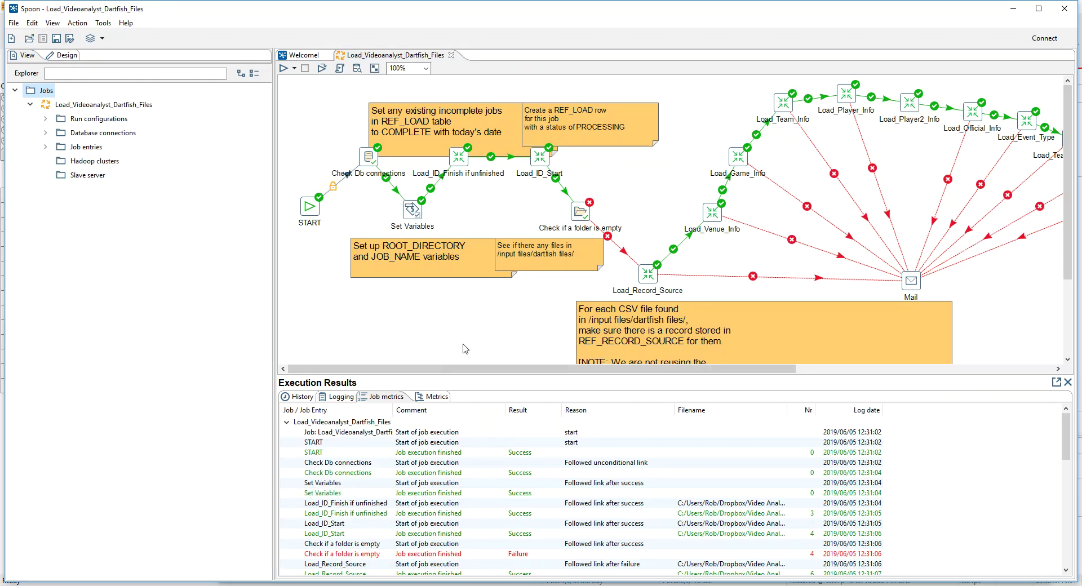
Review the whole Load_Videoanalyst_Dartfish_Files job and its execution results, glancing at the blog midway.
{"action": "mouse_move", "coordinate": [481, 373]}
{"action": "left_mouse_down"}
{"action": "mouse_move", "coordinate": [727, 373]}
{"action": "mouse_move", "coordinate": [481, 373]}
{"action": "left_mouse_up"}
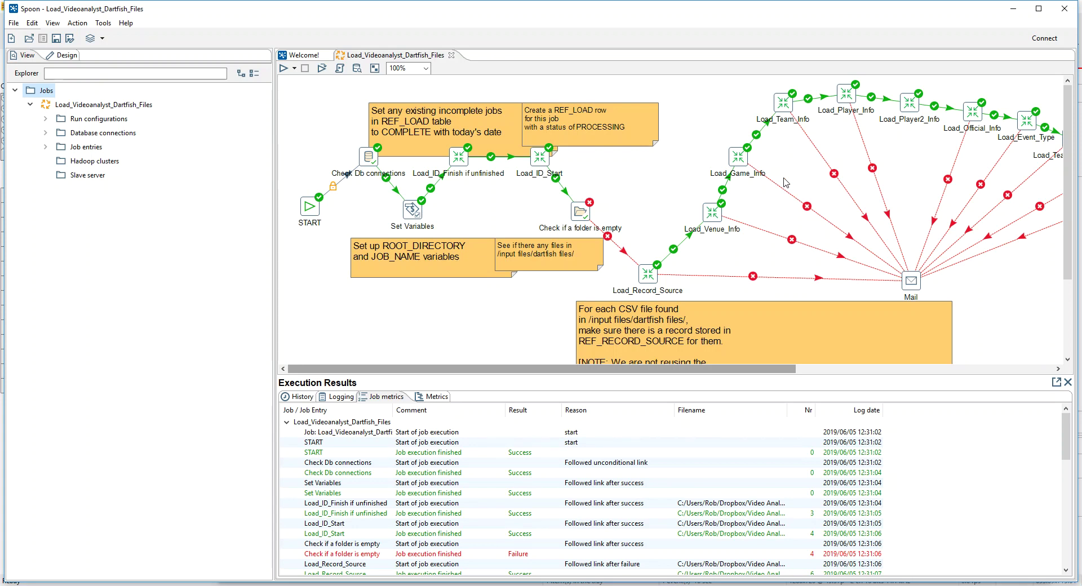
{"action": "key", "text": "alt+Tab"}
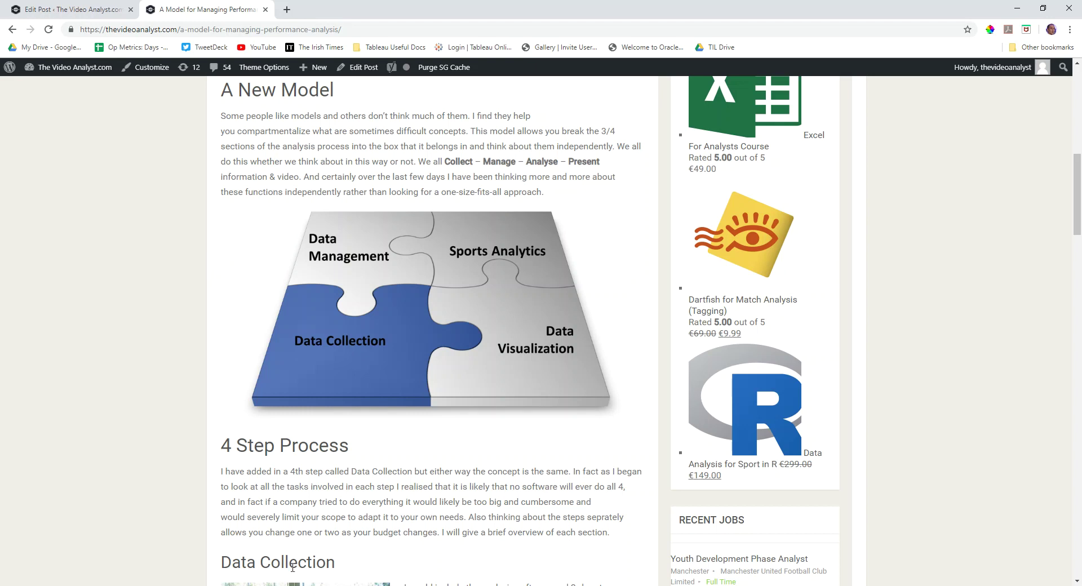
{"action": "key", "text": "alt+Tab"}
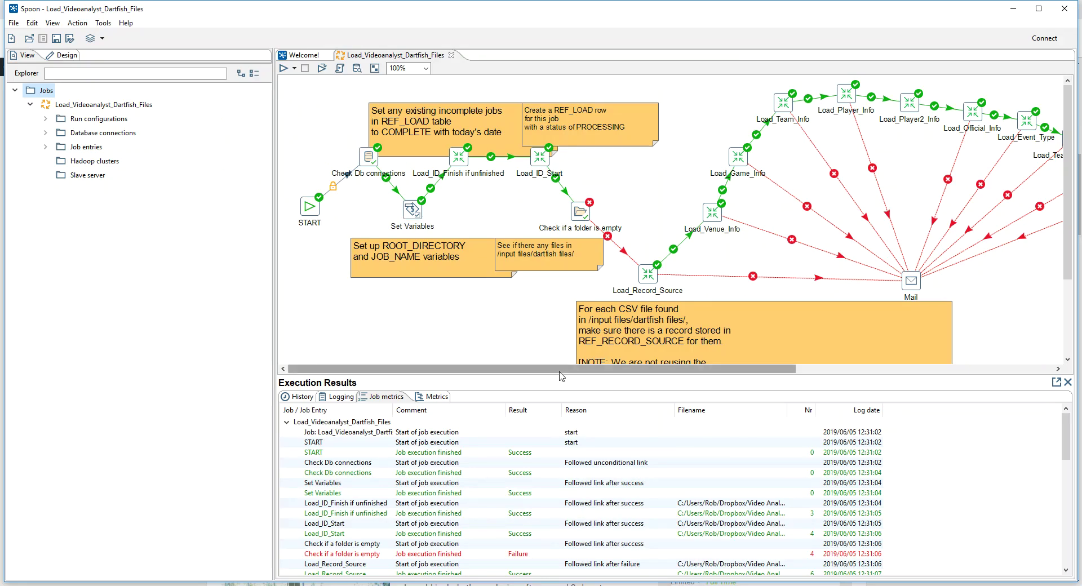
{"action": "left_click_drag", "start_coordinate": [563, 369], "coordinate": [824, 372]}
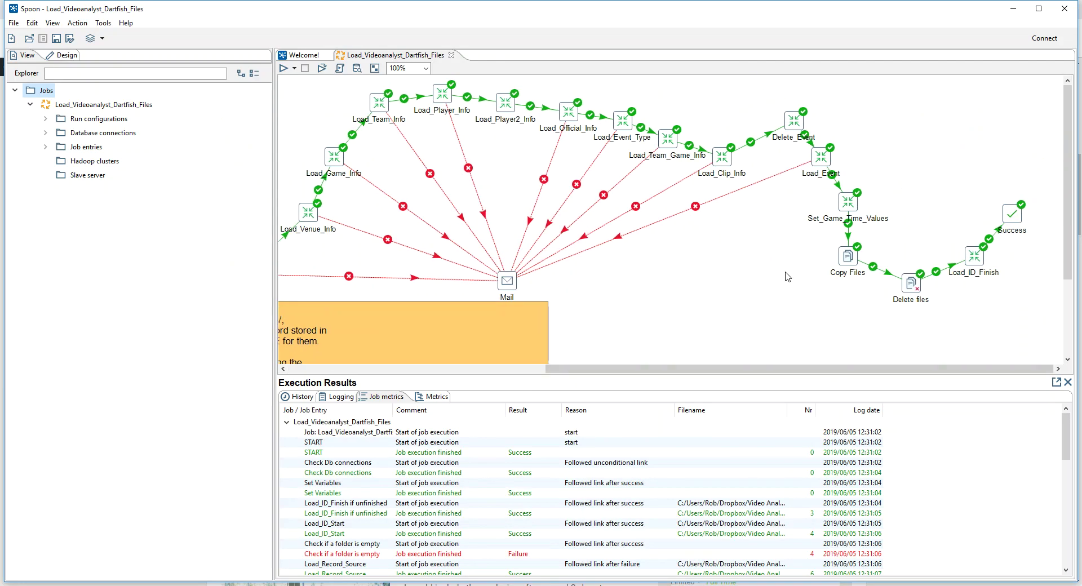
{"action": "left_click_drag", "start_coordinate": [771, 370], "coordinate": [520, 370]}
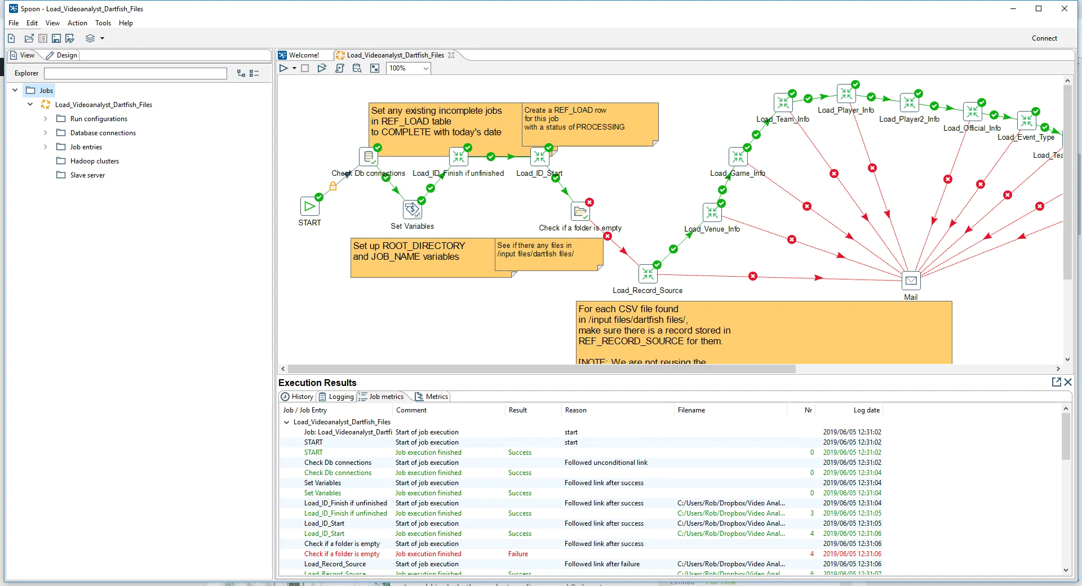
{"action": "key", "text": "alt+Tab"}
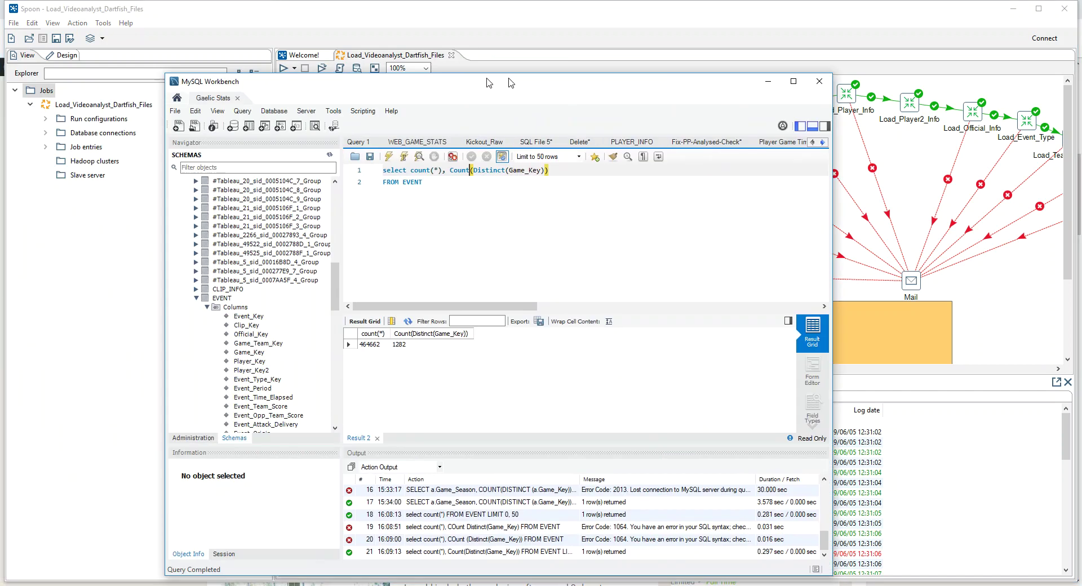
Maximize MySQL Workbench and scroll the Schemas navigator through the EVENT table's columns and other tables.
{"action": "left_click_drag", "start_coordinate": [475, 83], "coordinate": [613, 83]}
{"action": "left_click", "coordinate": [928, 82]}
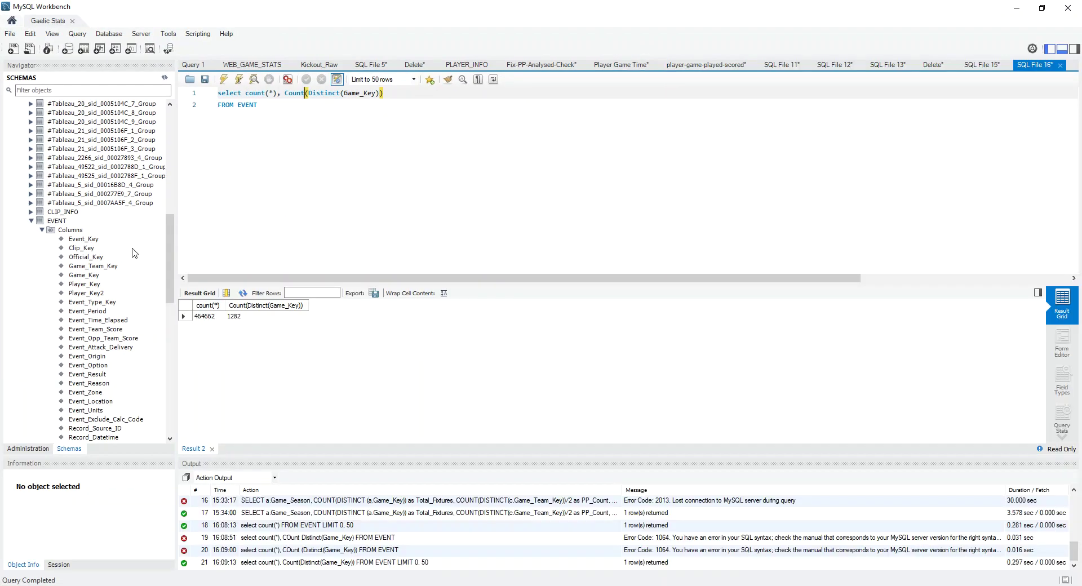
{"action": "scroll", "coordinate": [134, 252], "scroll_direction": "down", "scroll_amount": 8}
{"action": "scroll", "coordinate": [134, 253], "scroll_direction": "up", "scroll_amount": 9}
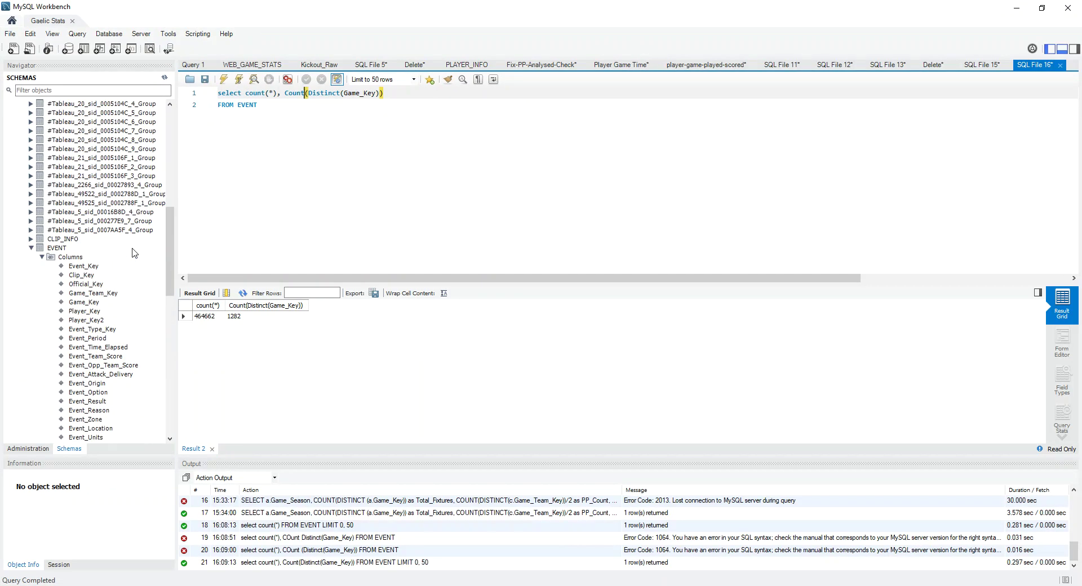
{"action": "scroll", "coordinate": [133, 251], "scroll_direction": "down", "scroll_amount": 4}
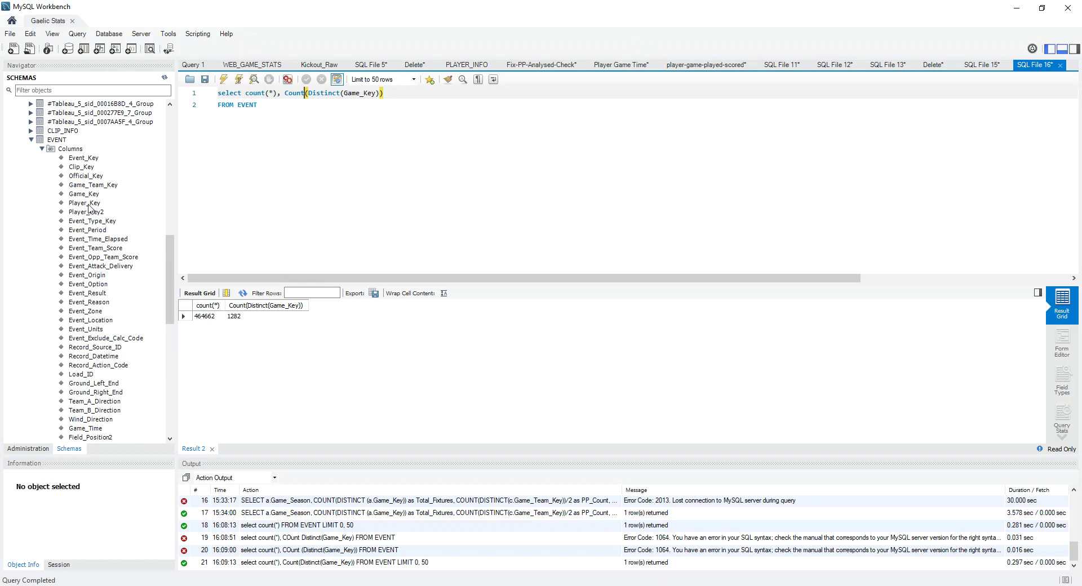
{"action": "scroll", "coordinate": [93, 304], "scroll_direction": "down", "scroll_amount": 6}
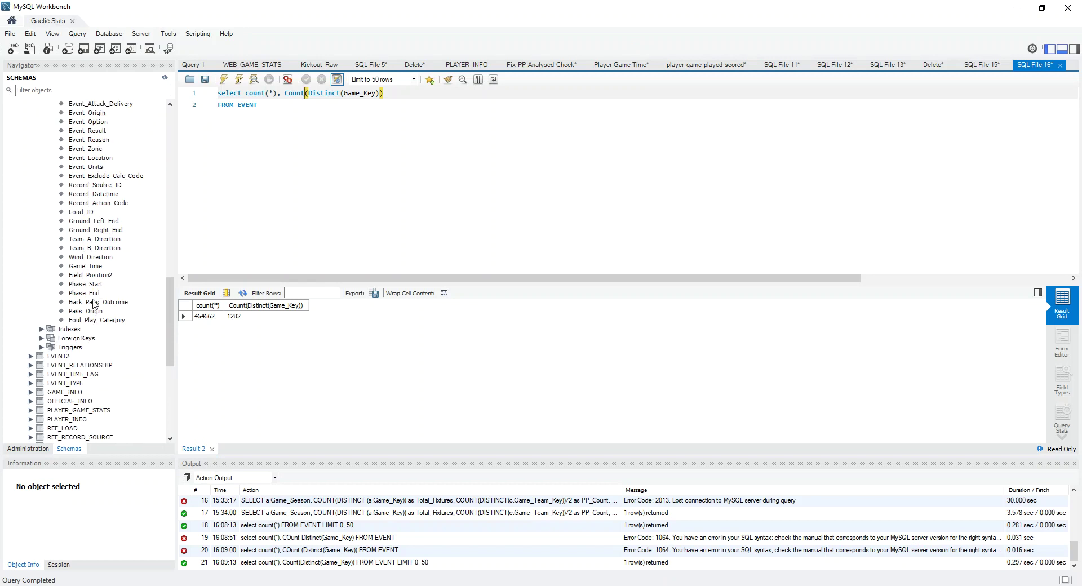
{"action": "scroll", "coordinate": [94, 304], "scroll_direction": "down", "scroll_amount": 3}
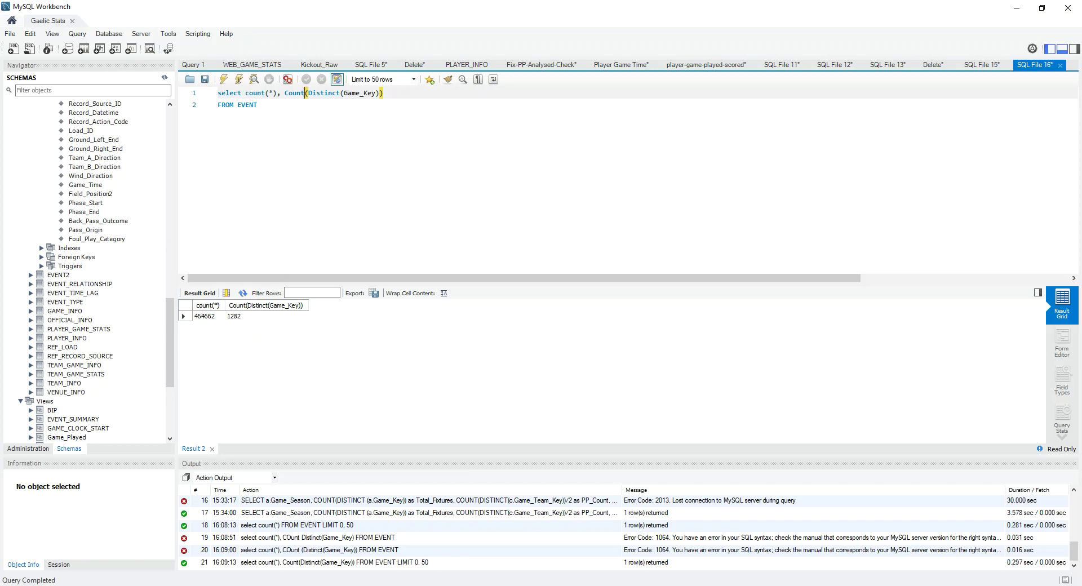
{"action": "key", "text": "alt+Tab"}
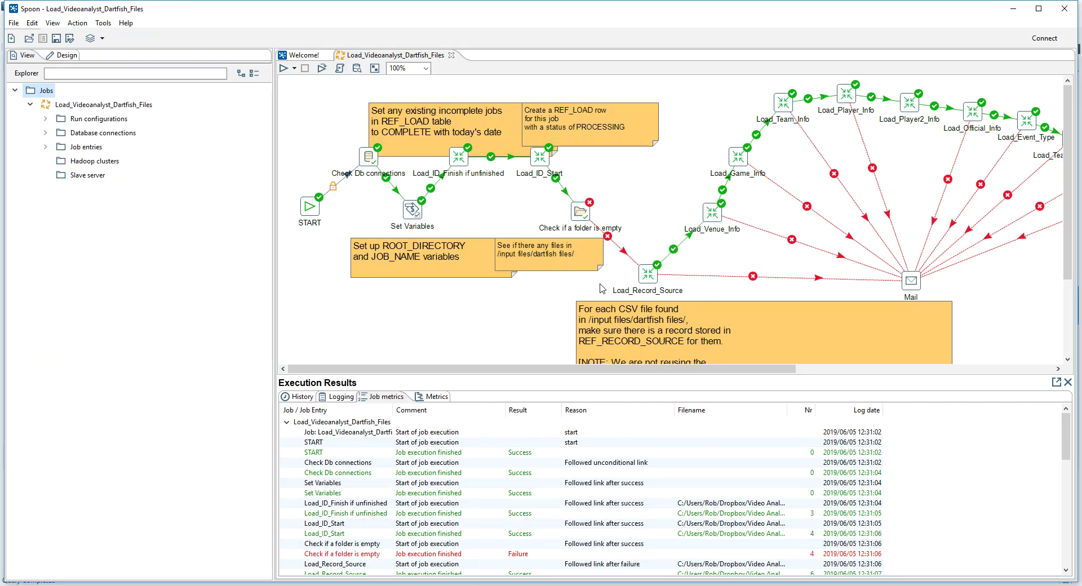
Minimize Spoon to reveal the EVENT count result: 464662 rows across 1282 games.
{"action": "left_click", "coordinate": [1007, 9]}
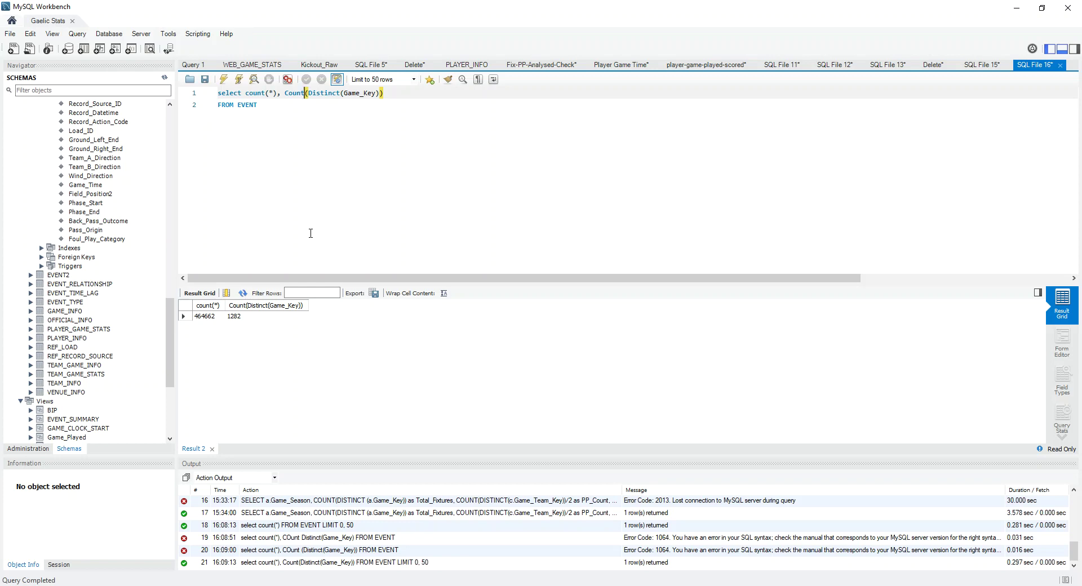
Place the cursor after FROM EVENT in the query, then switch to the blog post.
{"action": "left_click", "coordinate": [360, 199]}
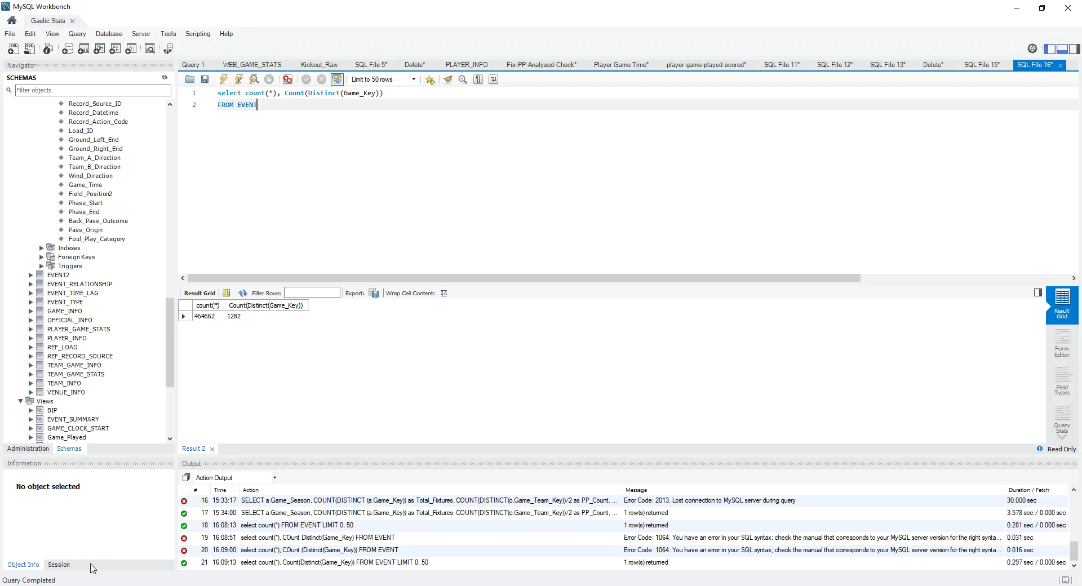
{"action": "key", "text": "alt+Tab"}
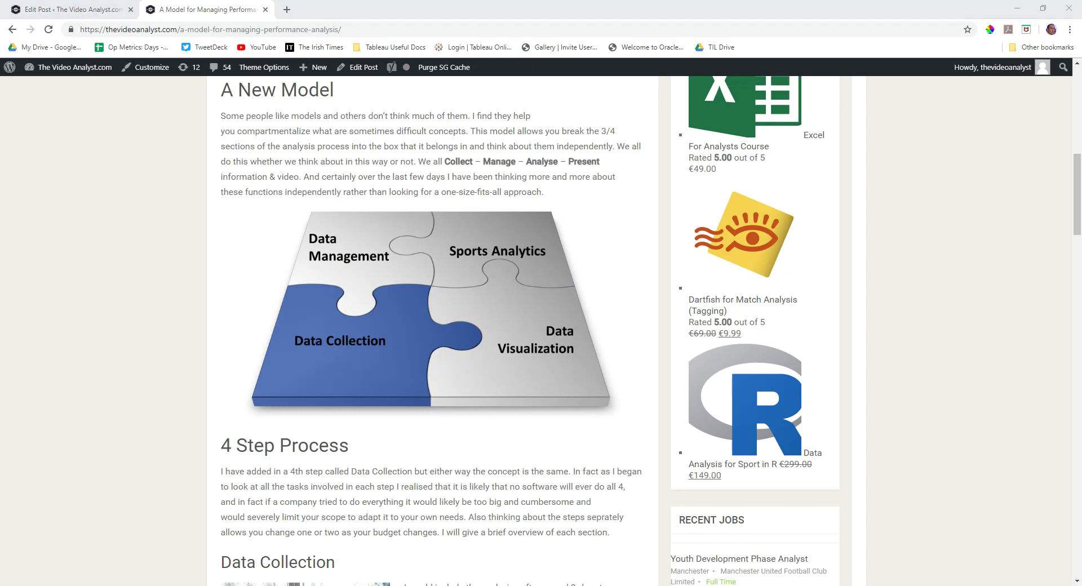
Bring up the Tableau Shot Graphic dashboard showing 55% tough-shot and 59% overall accuracy.
{"action": "mouse_move", "coordinate": [207, 585]}
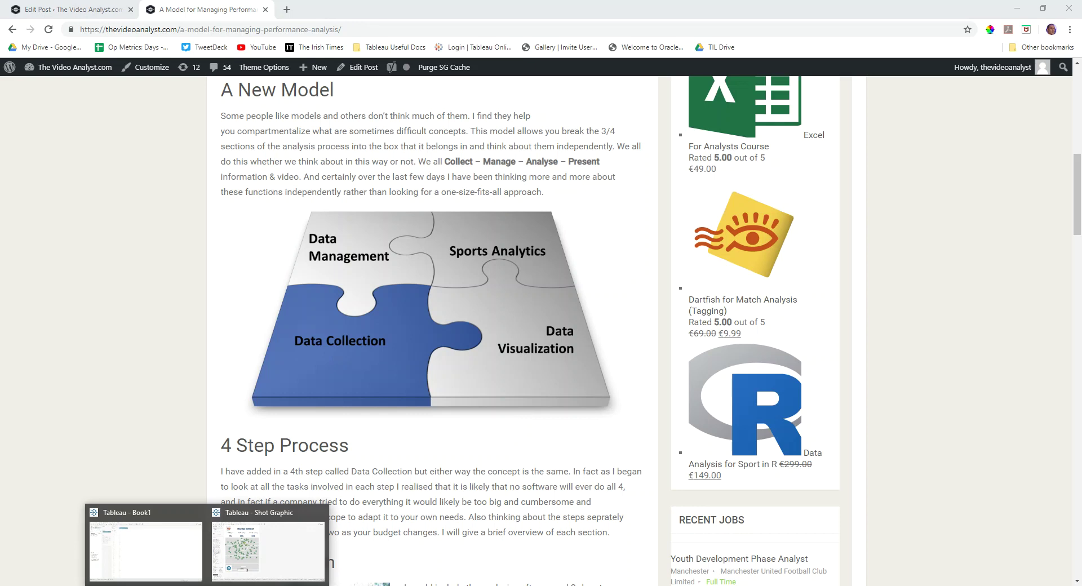
{"action": "left_click", "coordinate": [207, 585]}
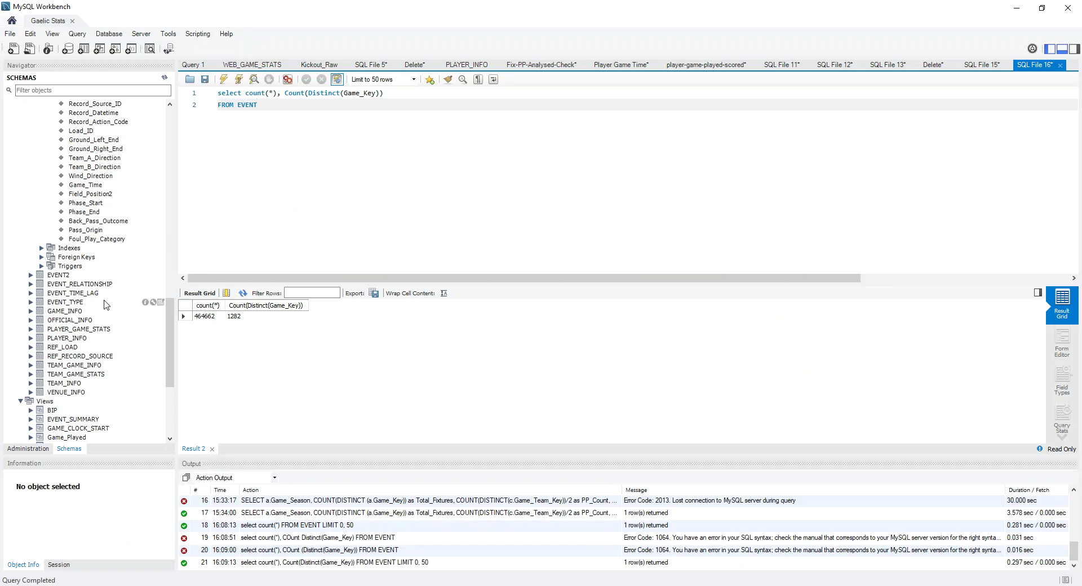
{"action": "left_click", "coordinate": [206, 585]}
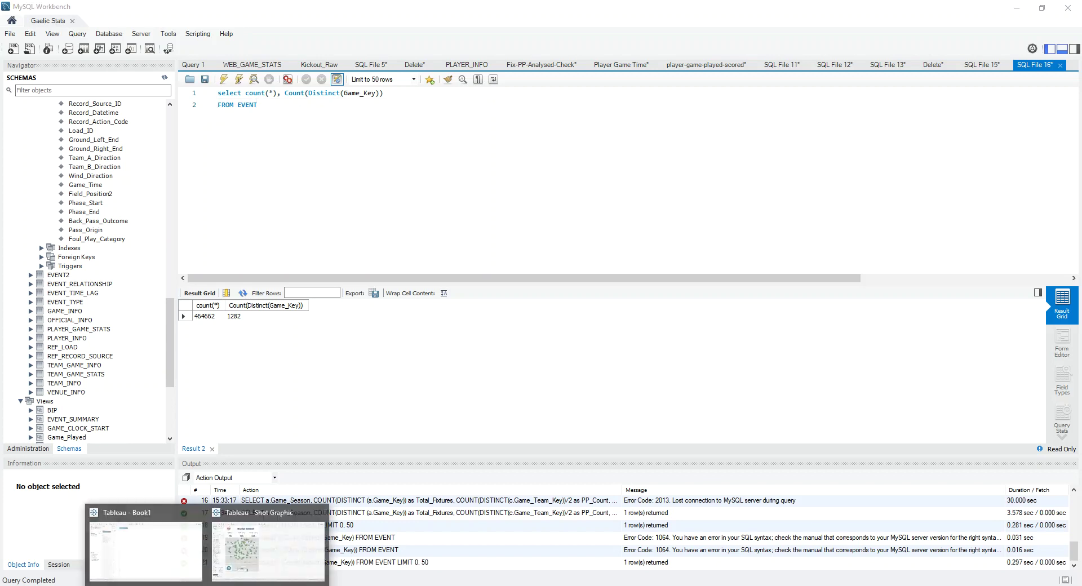
{"action": "left_click", "coordinate": [261, 560]}
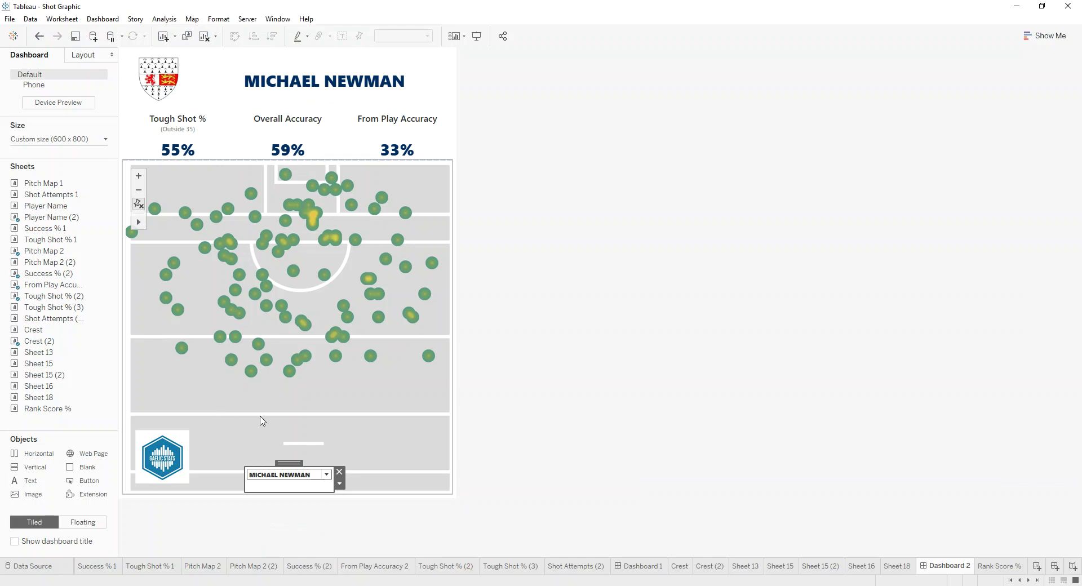
Filter the shot-map dashboard to a different player (49%, 60%, 48%), then bring forward the 2018 Master Files folder.
{"action": "left_click", "coordinate": [312, 476]}
{"action": "scroll", "coordinate": [308, 315], "scroll_direction": "up", "scroll_amount": 1}
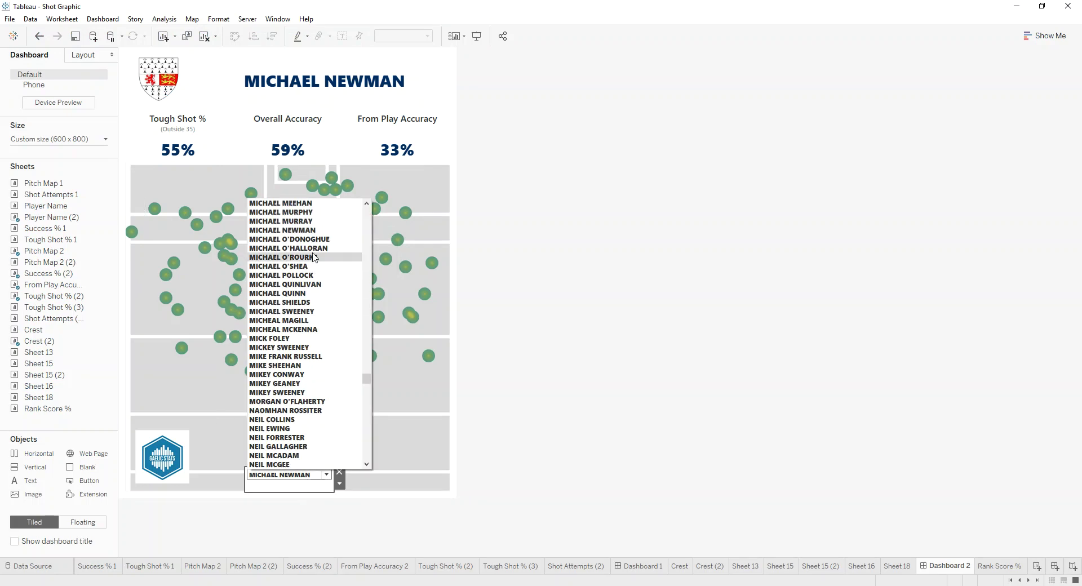
{"action": "left_click", "coordinate": [301, 213]}
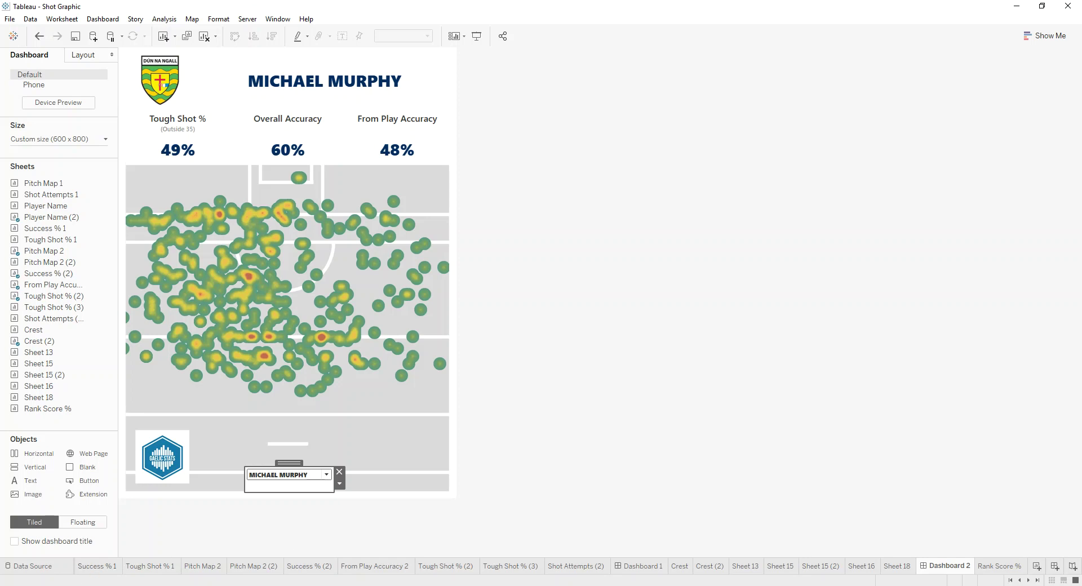
{"action": "mouse_move", "coordinate": [166, 584]}
{"action": "left_click", "coordinate": [171, 558]}
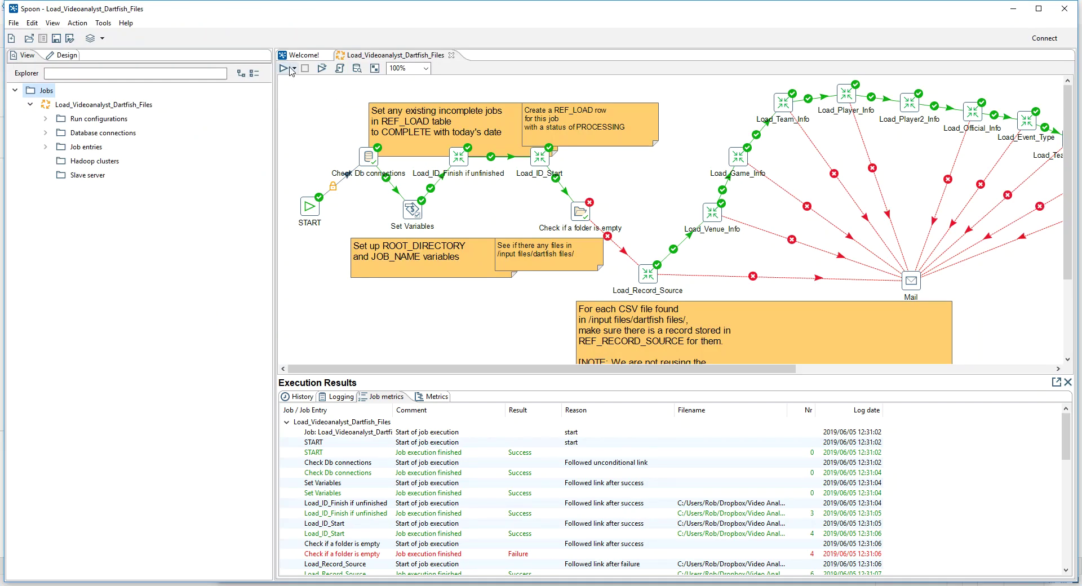
Minimize the Spoon load job window and bring the Tableau Shot Graphic dashboard back.
{"action": "left_click", "coordinate": [1012, 9]}
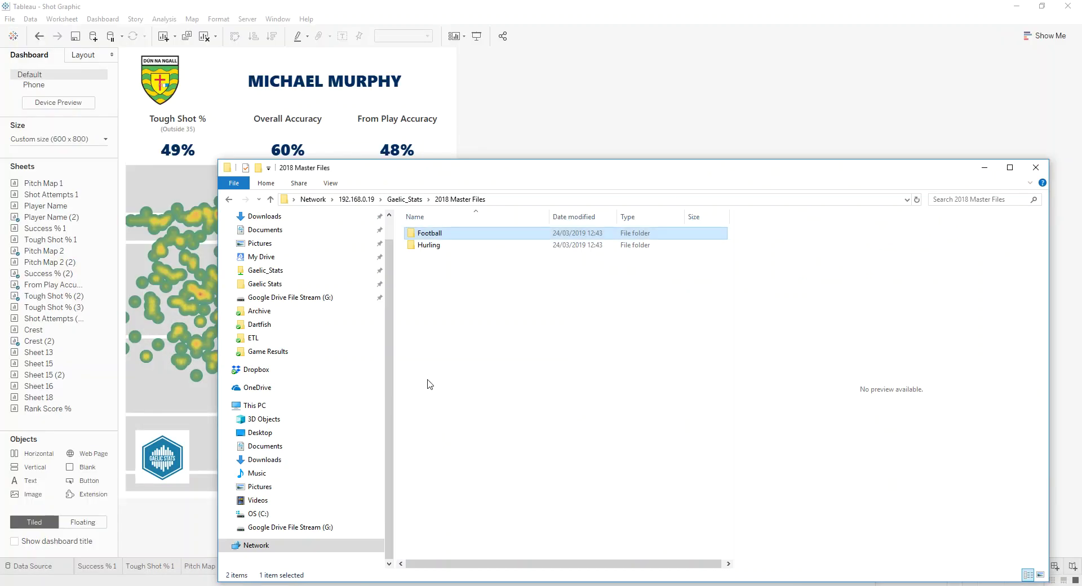
{"action": "left_click", "coordinate": [510, 153]}
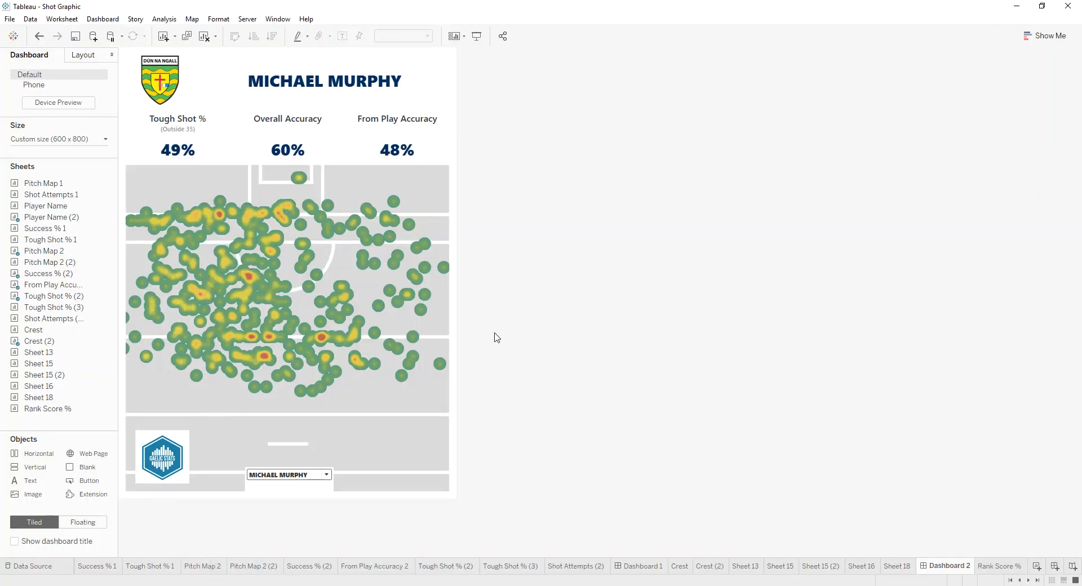
Create a new worksheet with the Event Origin categories as rows.
{"action": "left_click", "coordinate": [1036, 566]}
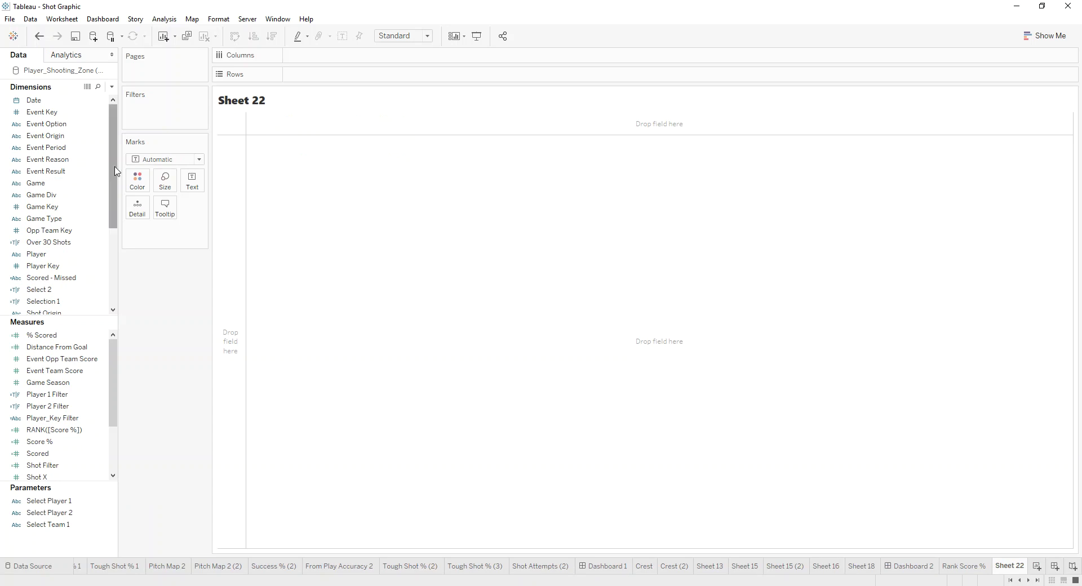
{"action": "left_click_drag", "start_coordinate": [112, 189], "coordinate": [107, 153]}
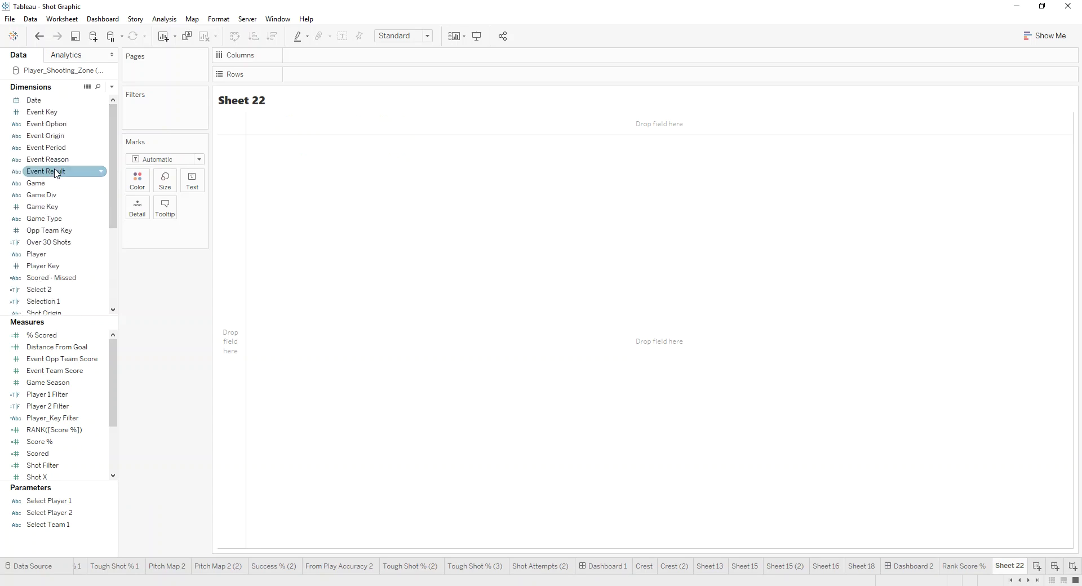
{"action": "mouse_move", "coordinate": [55, 151]}
{"action": "left_mouse_down"}
{"action": "mouse_move", "coordinate": [115, 125]}
{"action": "mouse_move", "coordinate": [394, 69]}
{"action": "mouse_move", "coordinate": [352, 80]}
{"action": "left_mouse_up"}
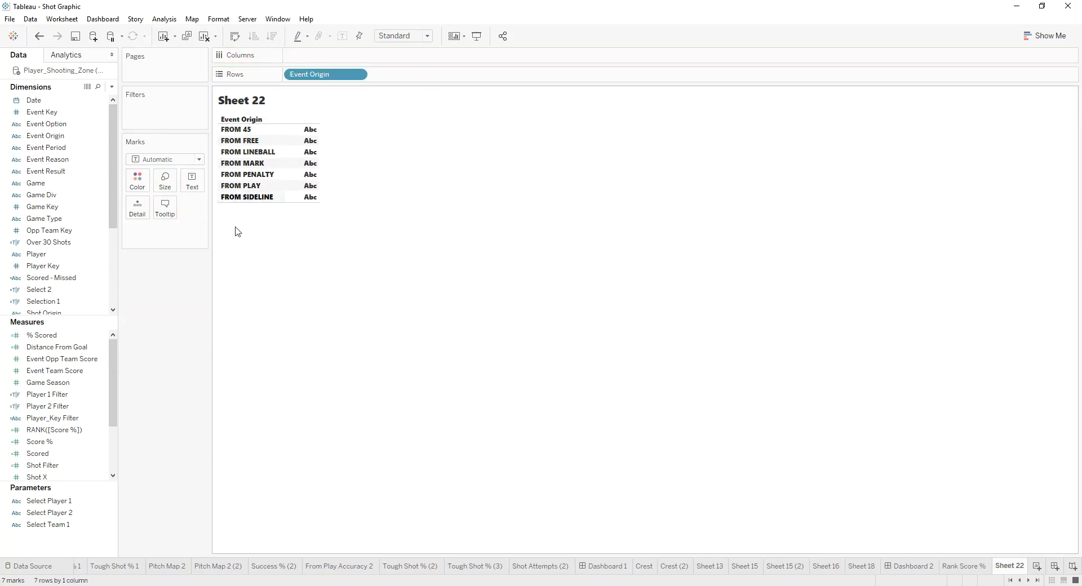
{"action": "scroll", "coordinate": [53, 465], "scroll_direction": "down", "scroll_amount": 2}
Chart Number of Records and Score % as bars on Columns, then return to the blog post in Chrome.
{"action": "left_click_drag", "start_coordinate": [54, 454], "coordinate": [322, 63]}
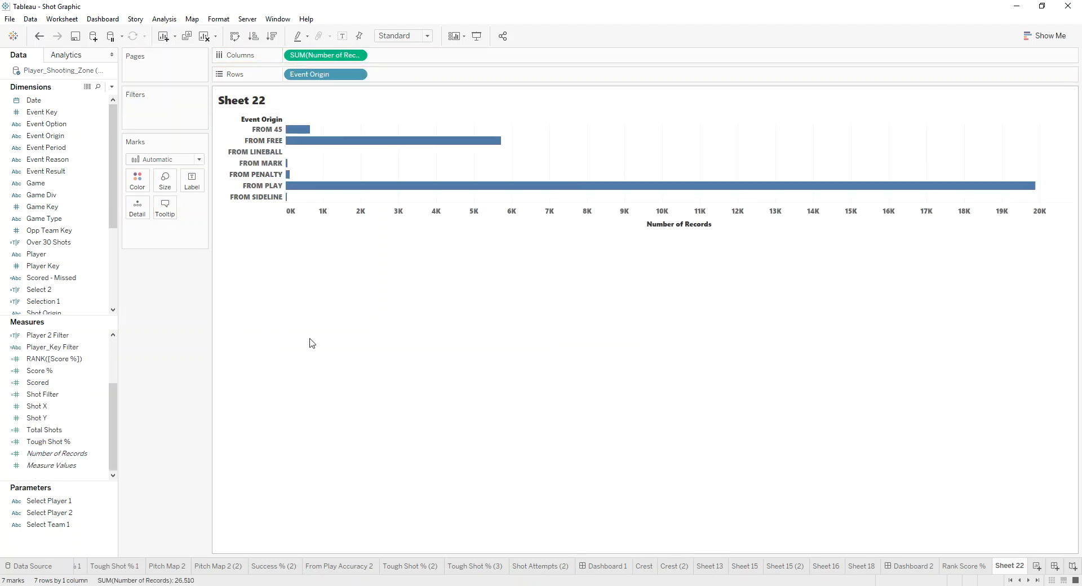
{"action": "mouse_move", "coordinate": [440, 188]}
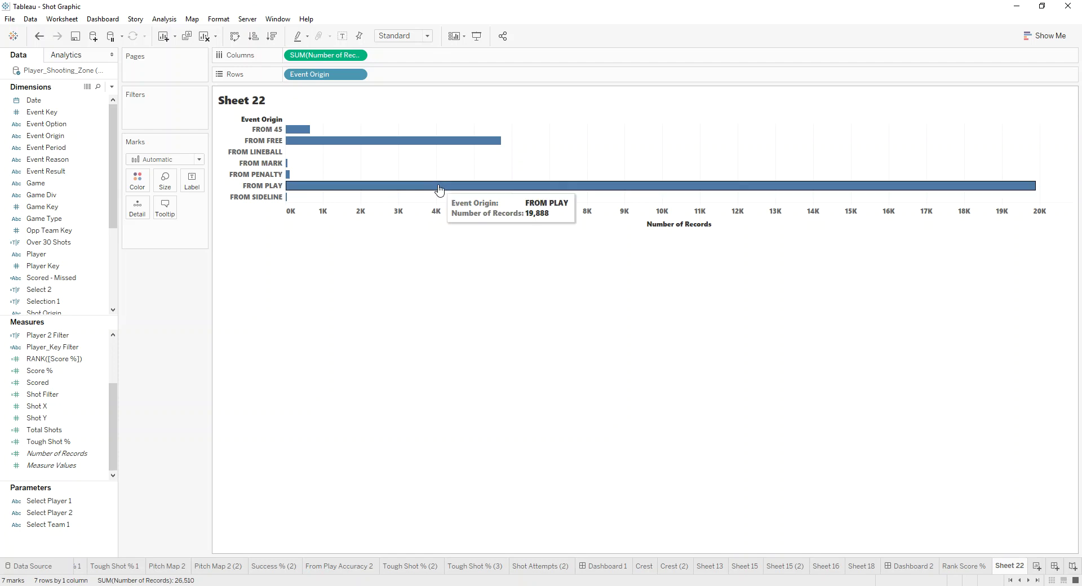
{"action": "mouse_move", "coordinate": [392, 146]}
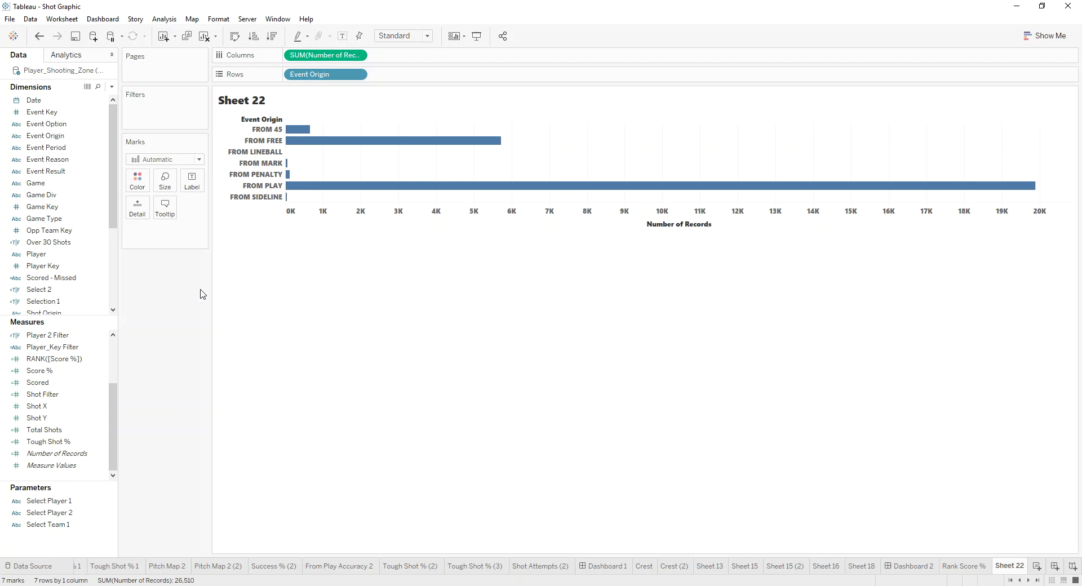
{"action": "left_click_drag", "start_coordinate": [40, 370], "coordinate": [456, 59]}
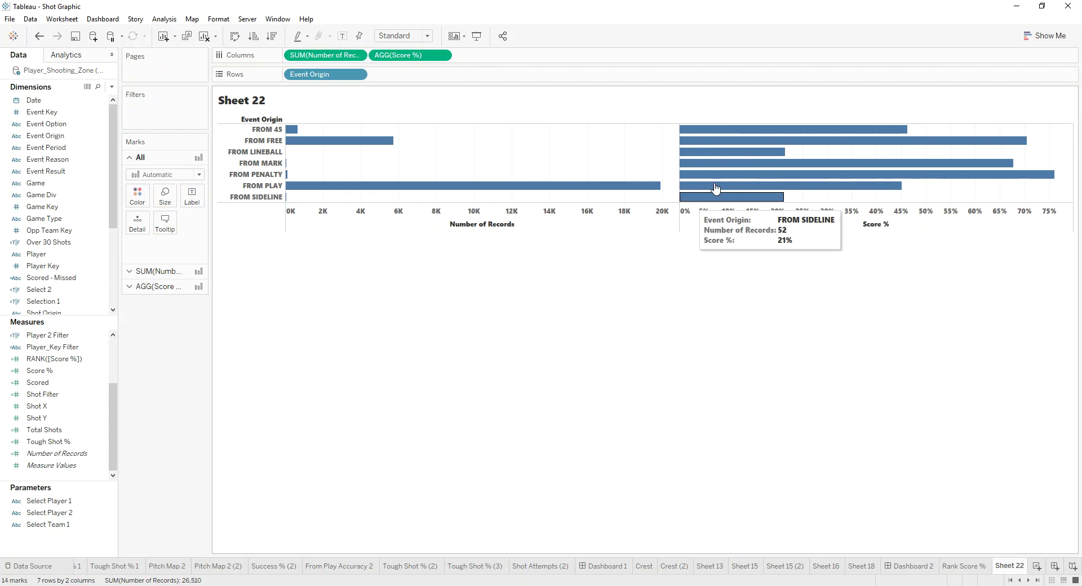
{"action": "mouse_move", "coordinate": [731, 178]}
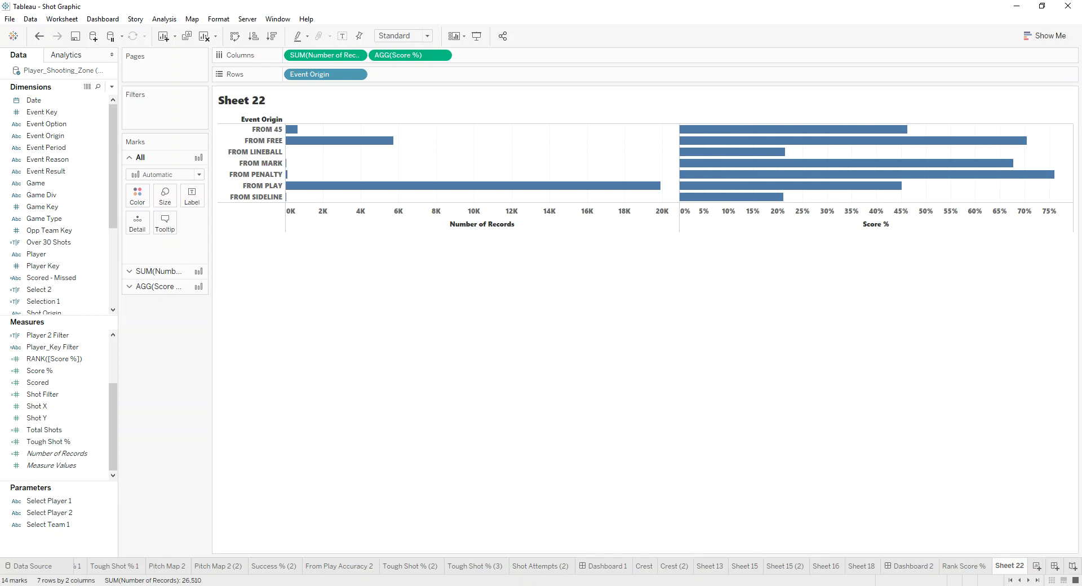
{"action": "key", "text": "alt+Tab"}
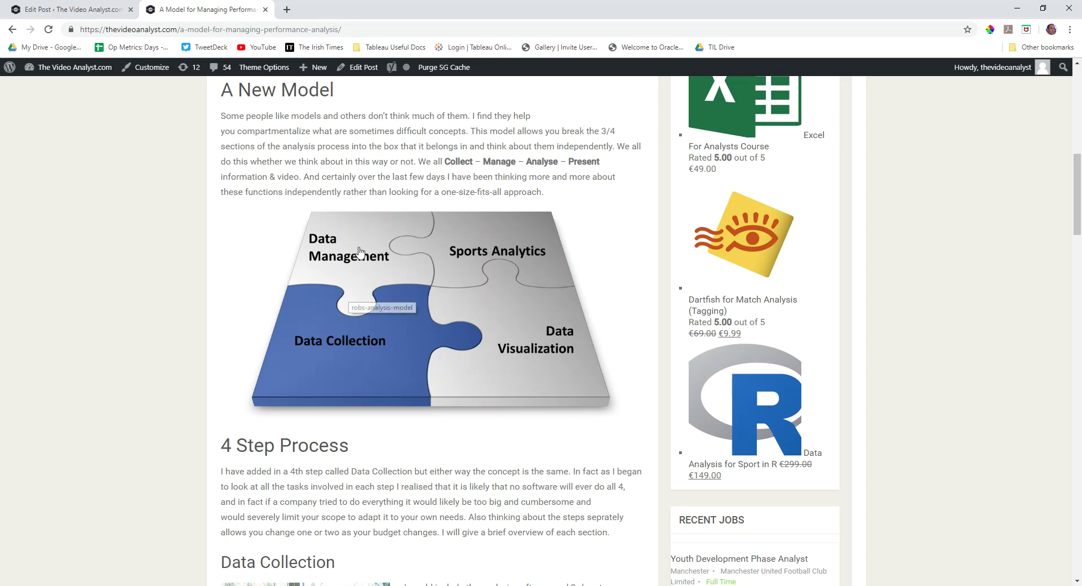
{"action": "scroll", "coordinate": [349, 316], "scroll_direction": "down", "scroll_amount": 3}
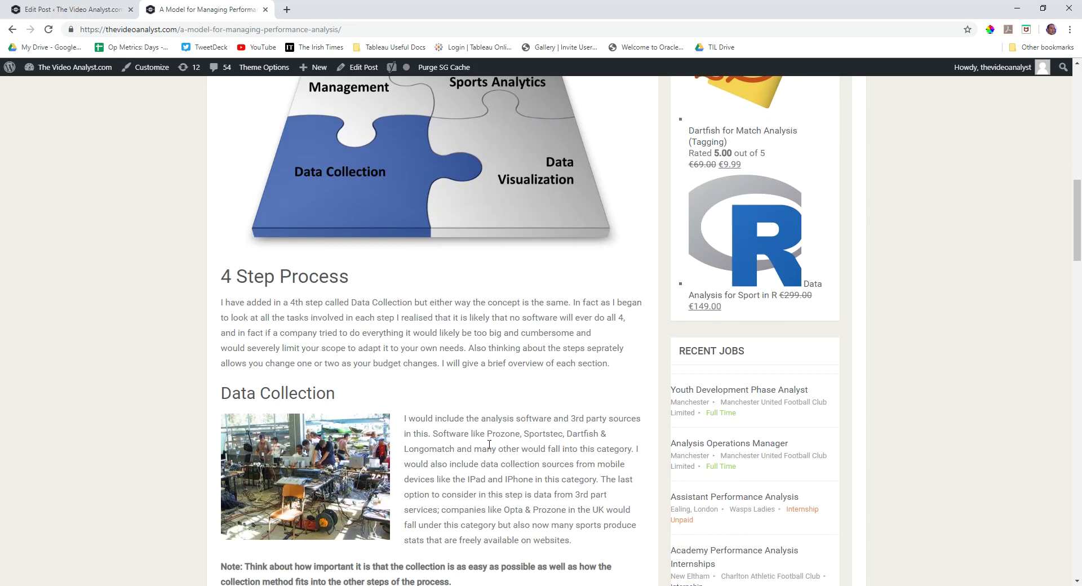
{"action": "scroll", "coordinate": [485, 445], "scroll_direction": "up", "scroll_amount": 3}
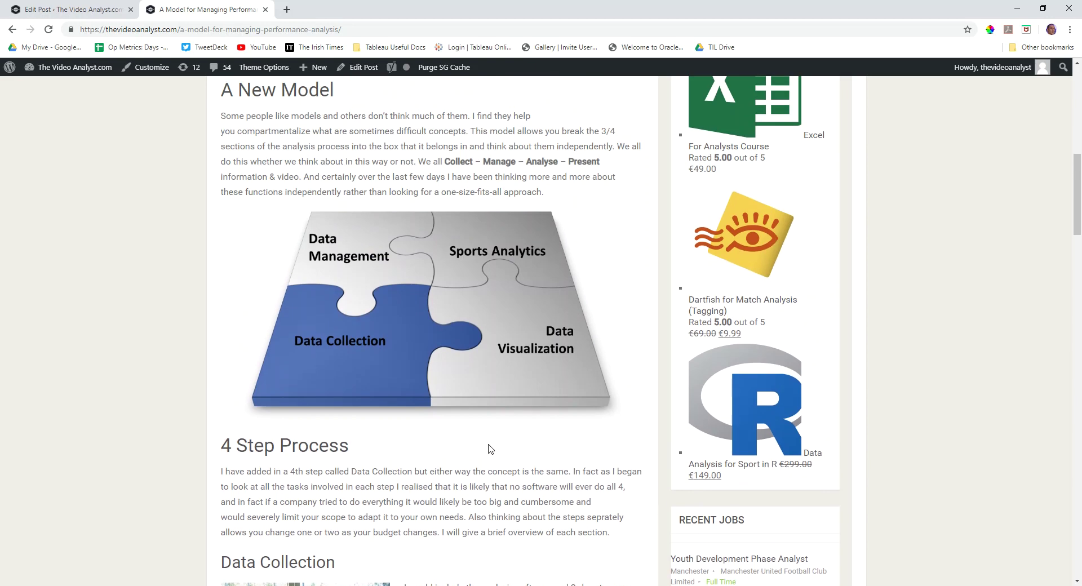